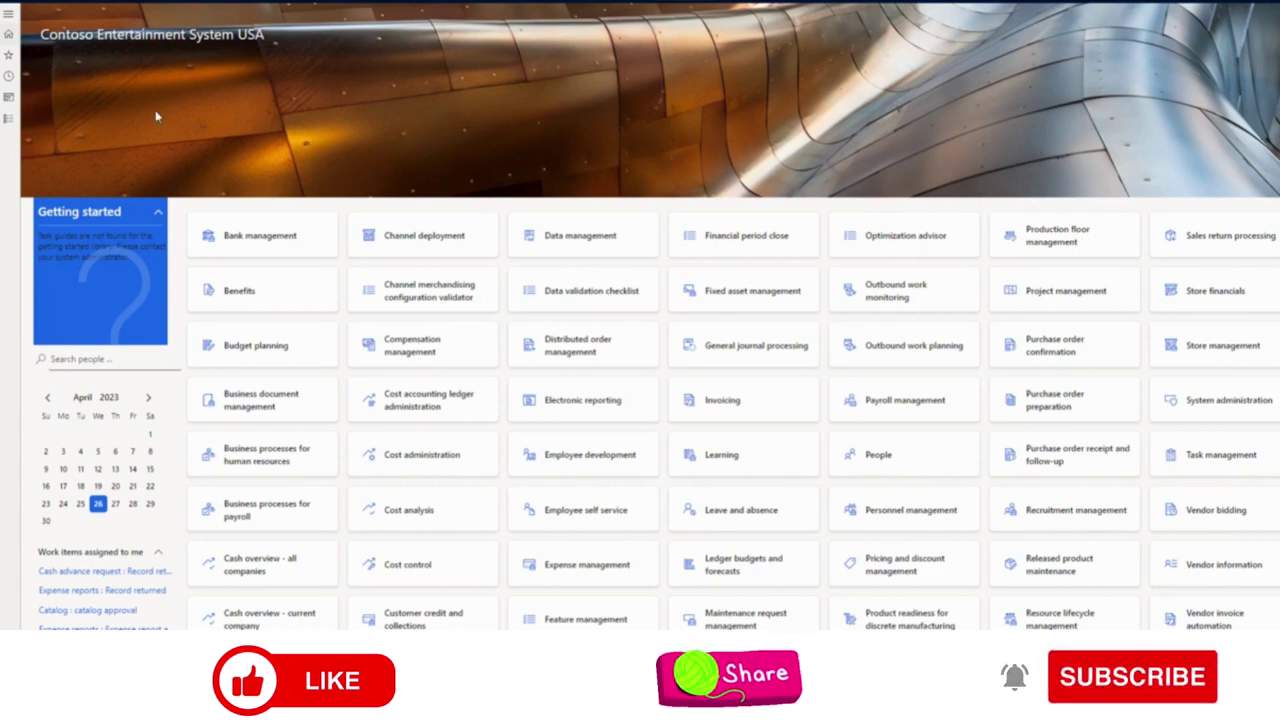
Open the vendor payment journal of the Accounts payable module.
{"action": "left_click", "coordinate": [9, 118]}
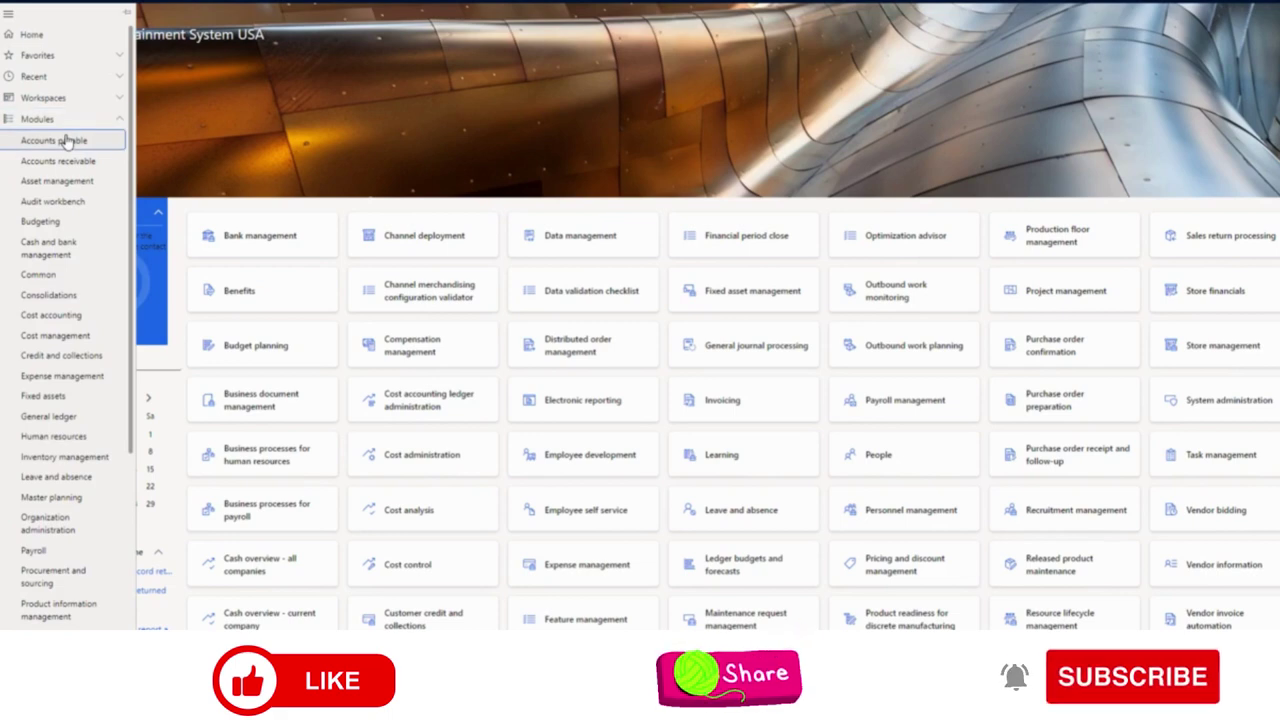
{"action": "left_click", "coordinate": [65, 140]}
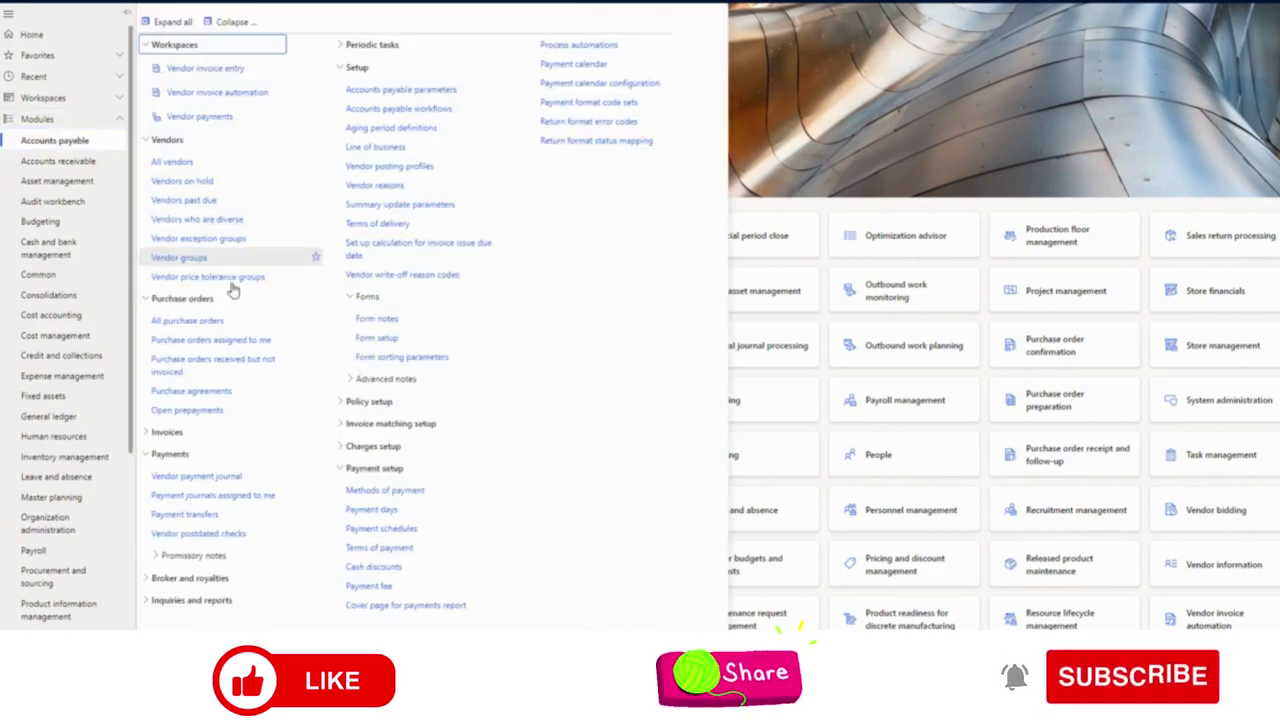
{"action": "key", "text": "Escape"}
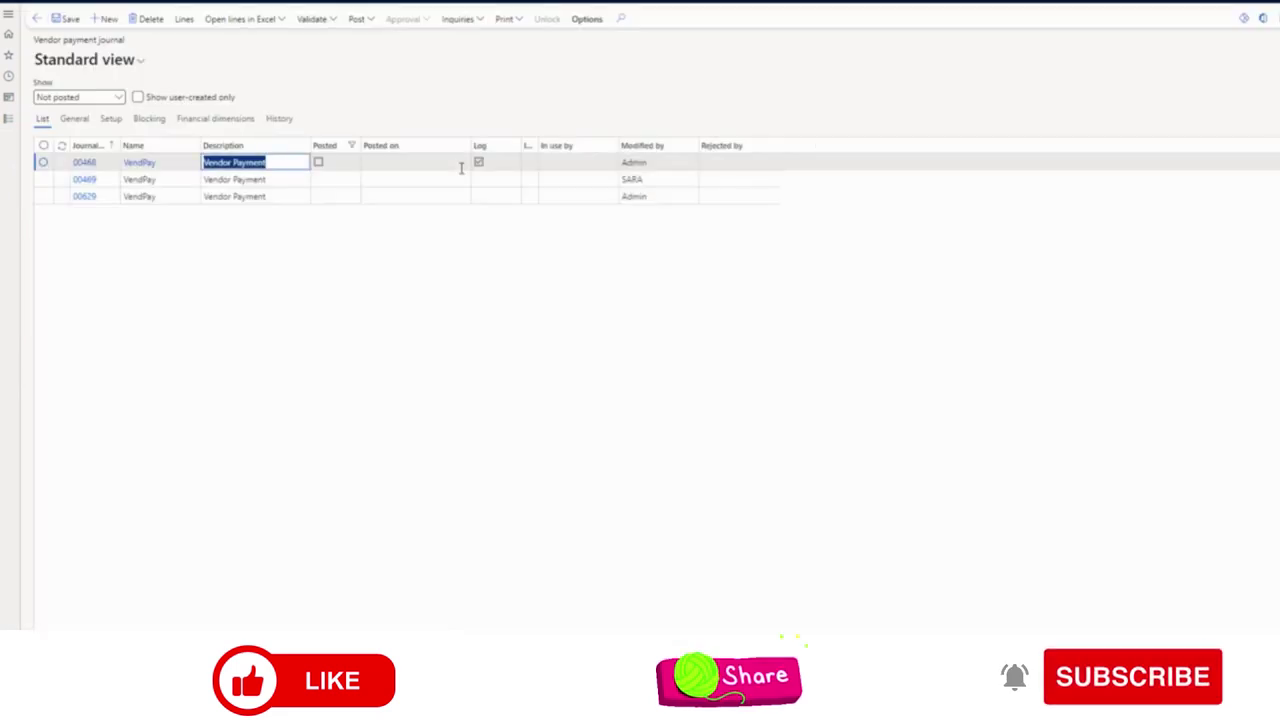
Open the lines of journal 00629 and generate a vendor payment proposal for them.
{"action": "left_click", "coordinate": [340, 200]}
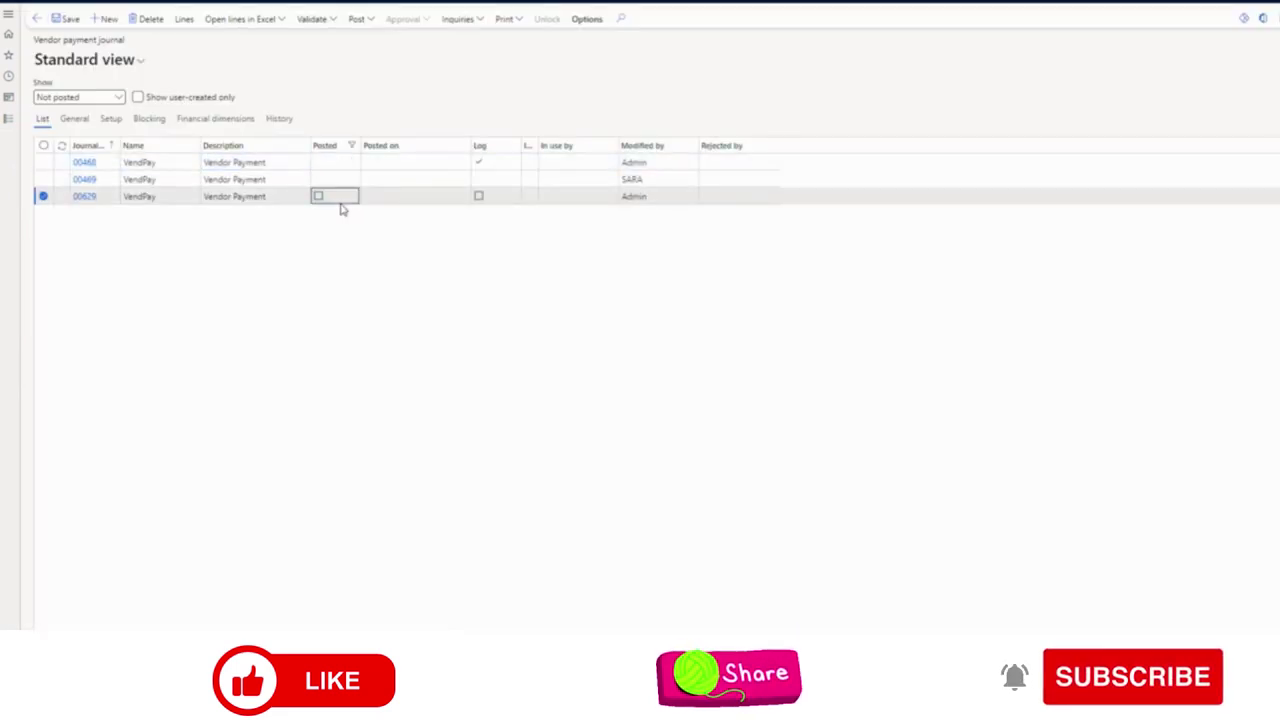
{"action": "left_click", "coordinate": [188, 26]}
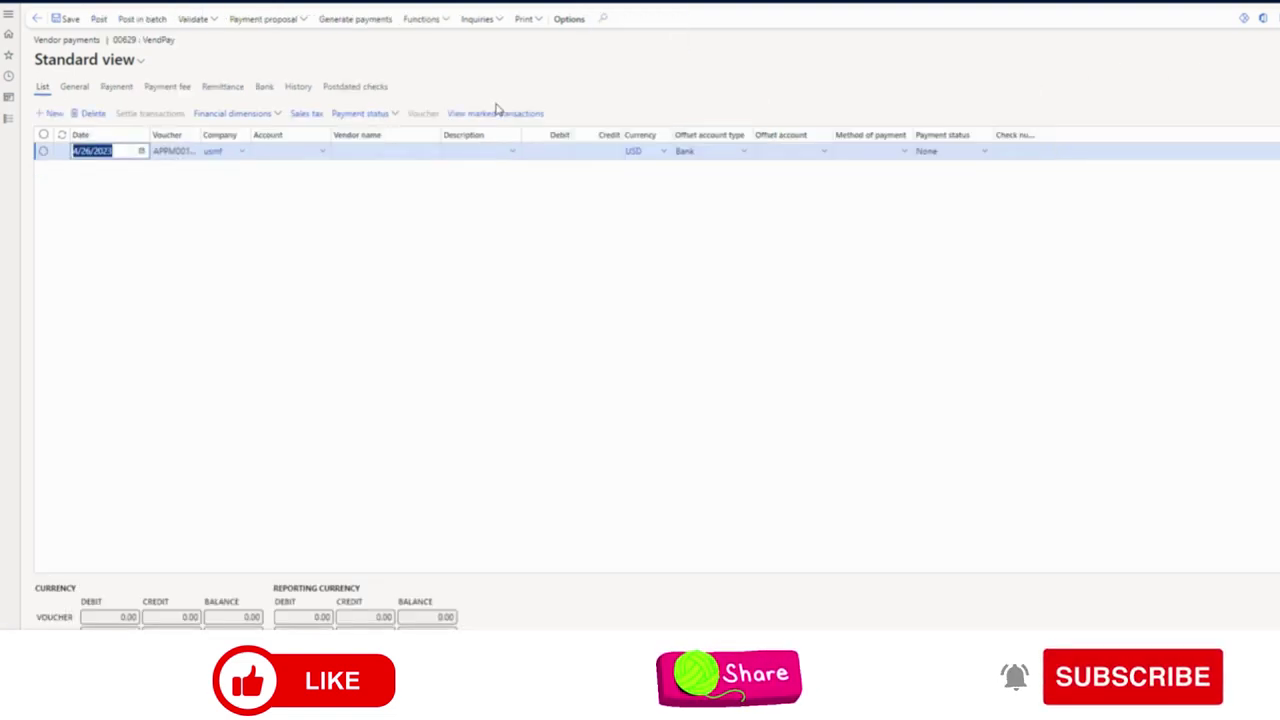
{"action": "left_click", "coordinate": [399, 148]}
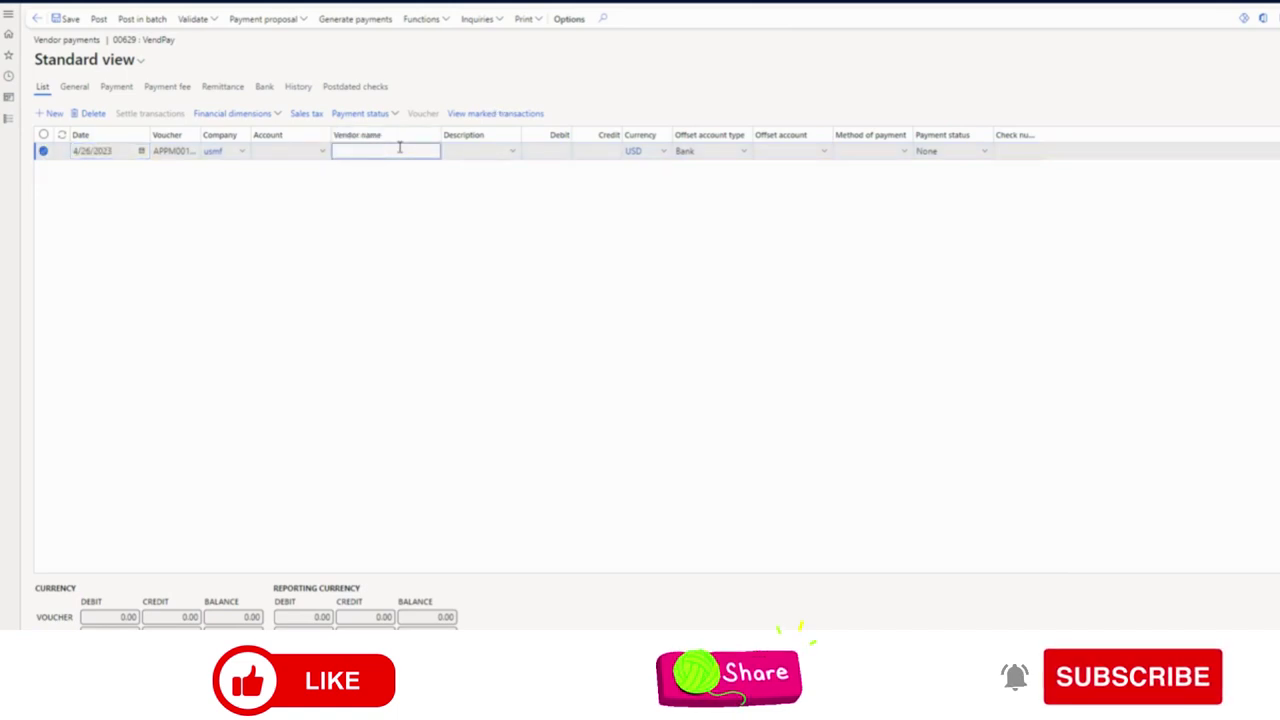
{"action": "left_click", "coordinate": [279, 45]}
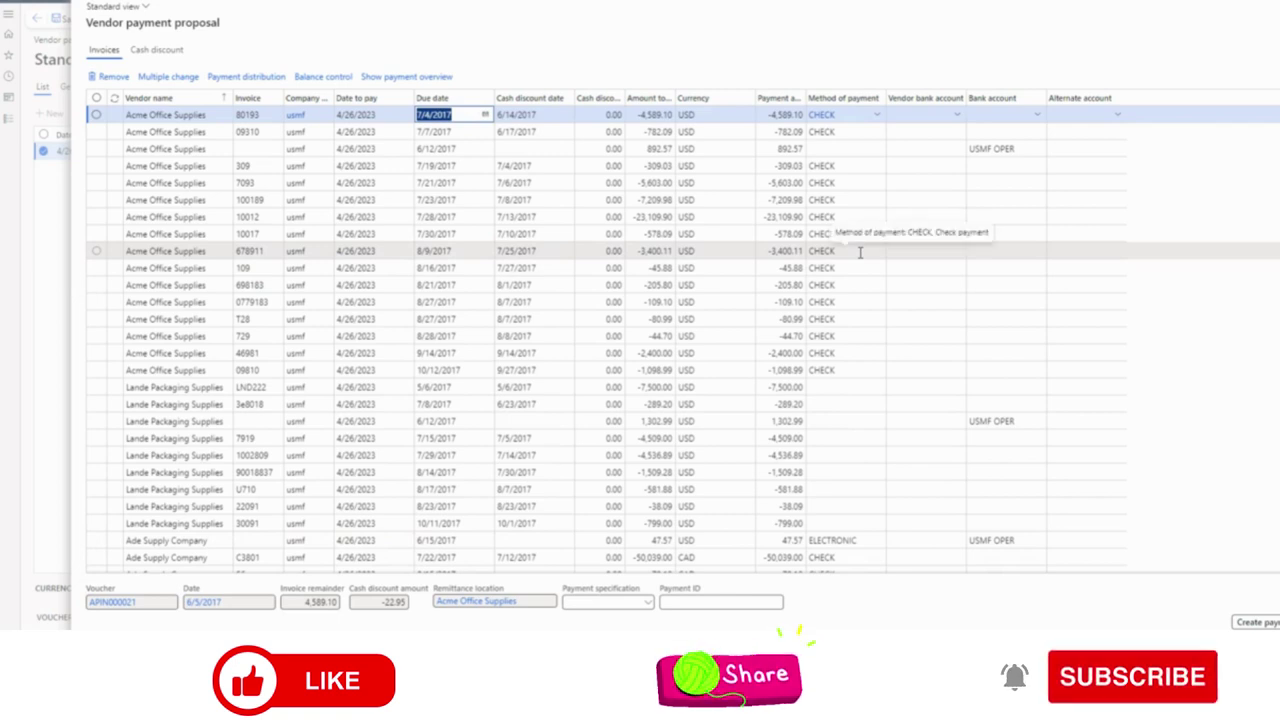
Review the proposed invoices with their due dates, amounts and methods of payment, and try selecting and clearing all lines.
{"action": "left_click", "coordinate": [558, 166]}
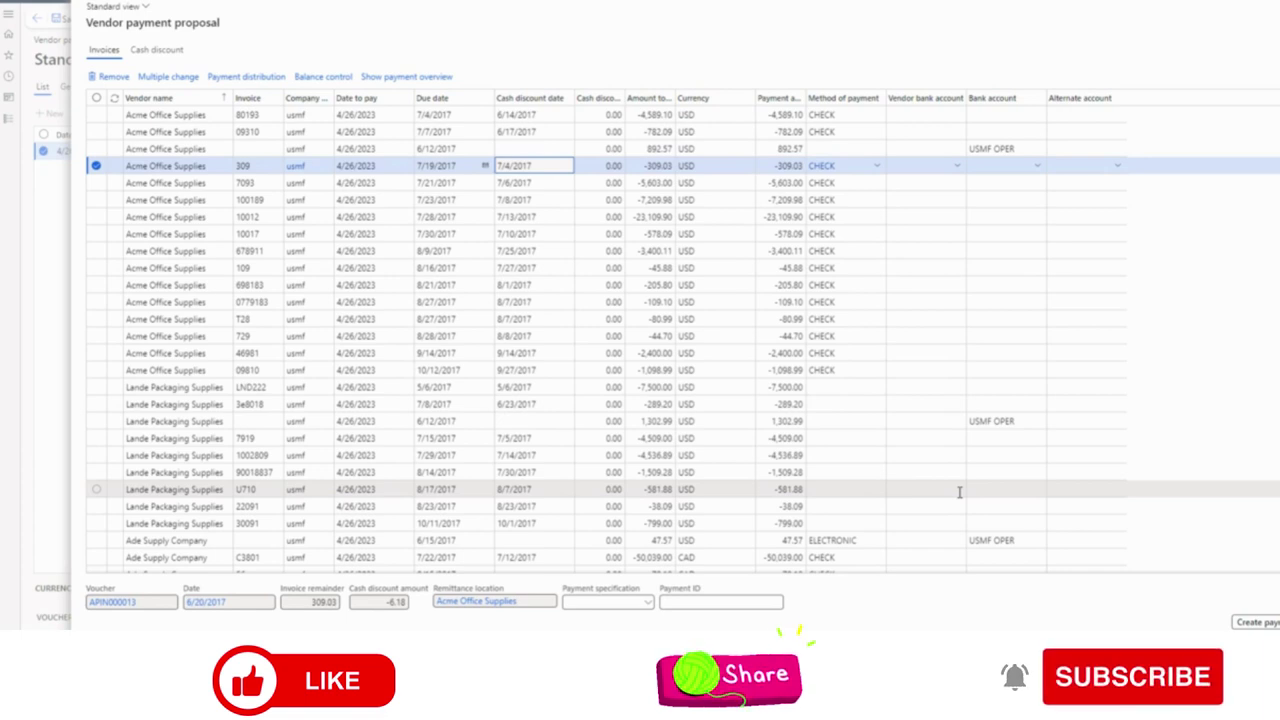
{"action": "left_click", "coordinate": [715, 233]}
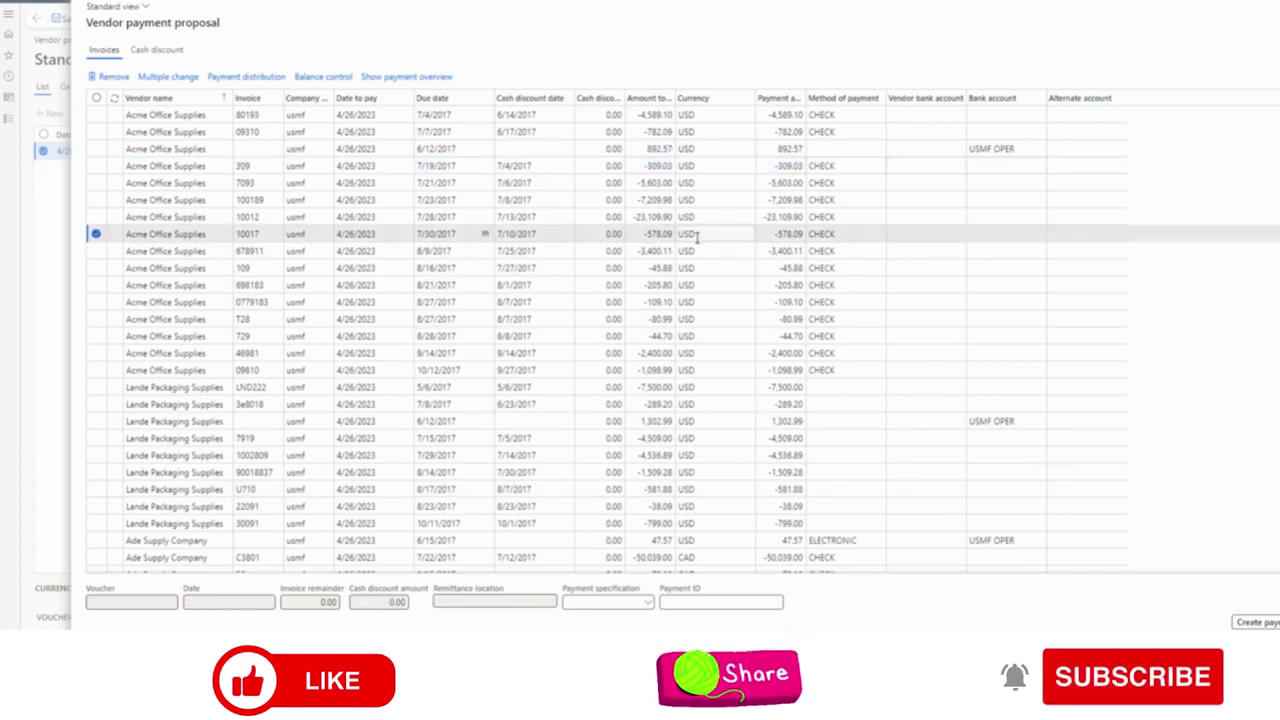
{"action": "left_click", "coordinate": [96, 233]}
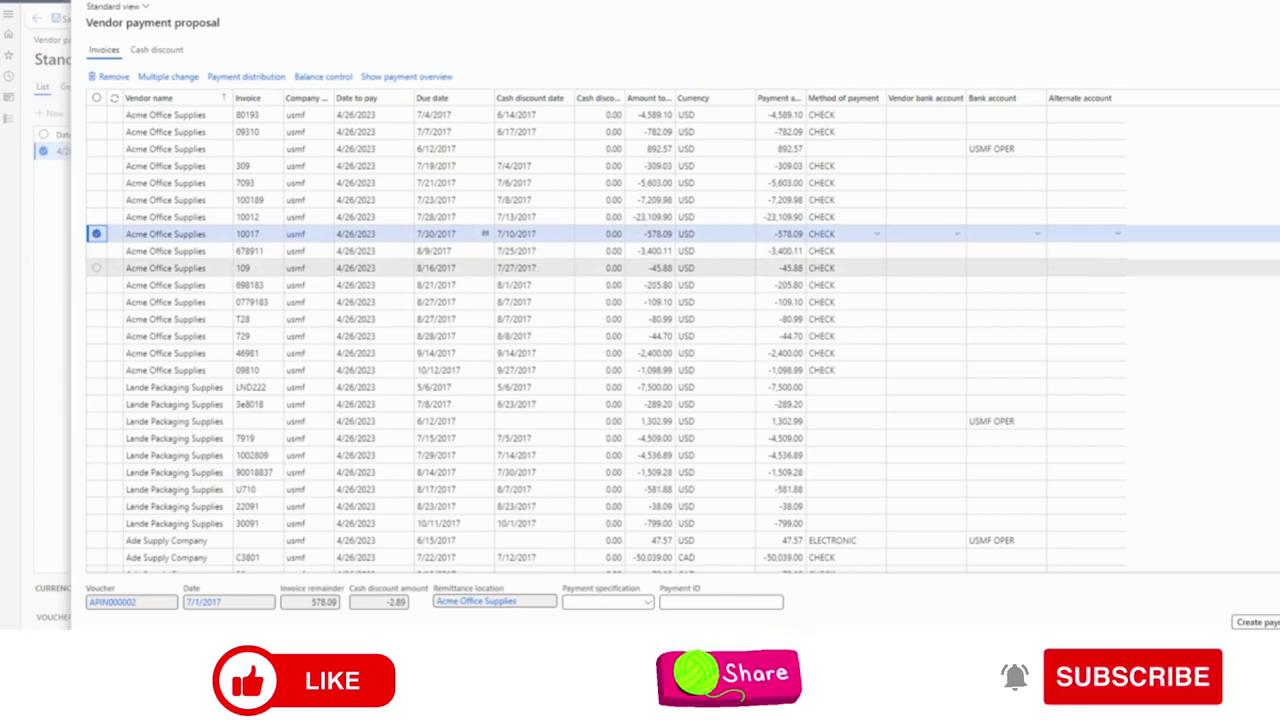
{"action": "scroll", "coordinate": [600, 280], "scroll_direction": "down", "scroll_amount": 3}
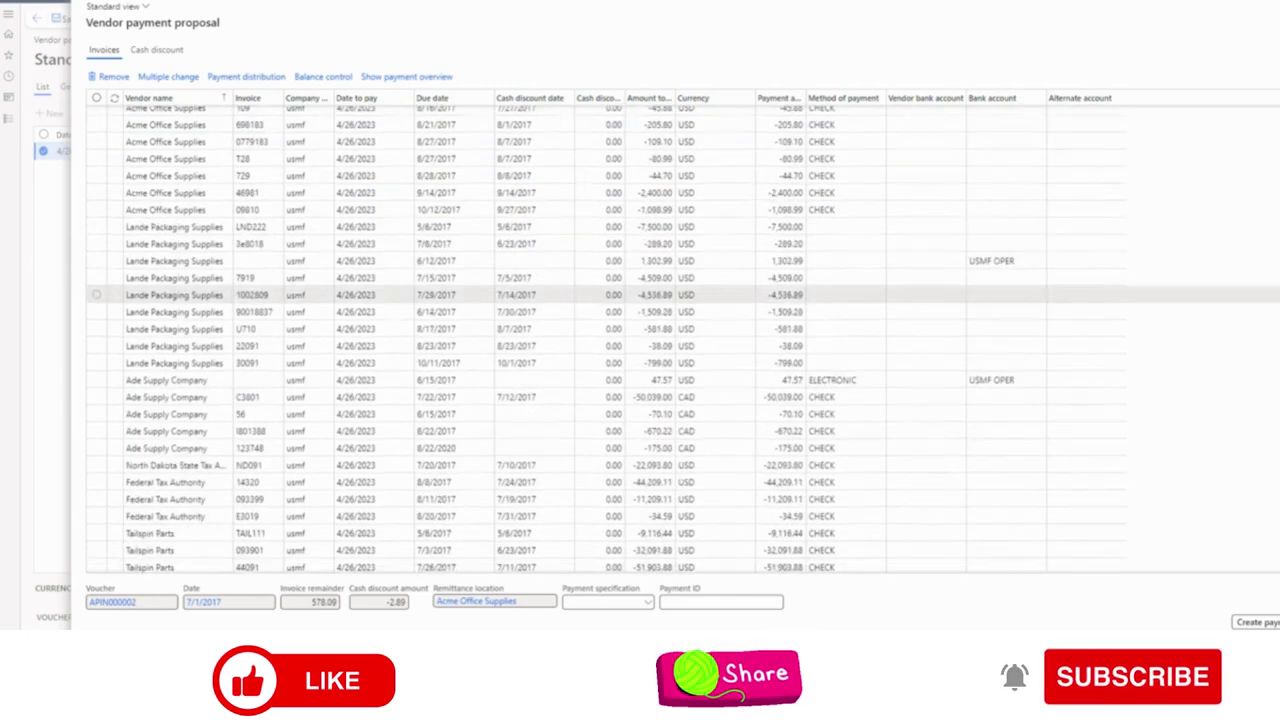
{"action": "scroll", "coordinate": [600, 294], "scroll_direction": "up", "scroll_amount": 3}
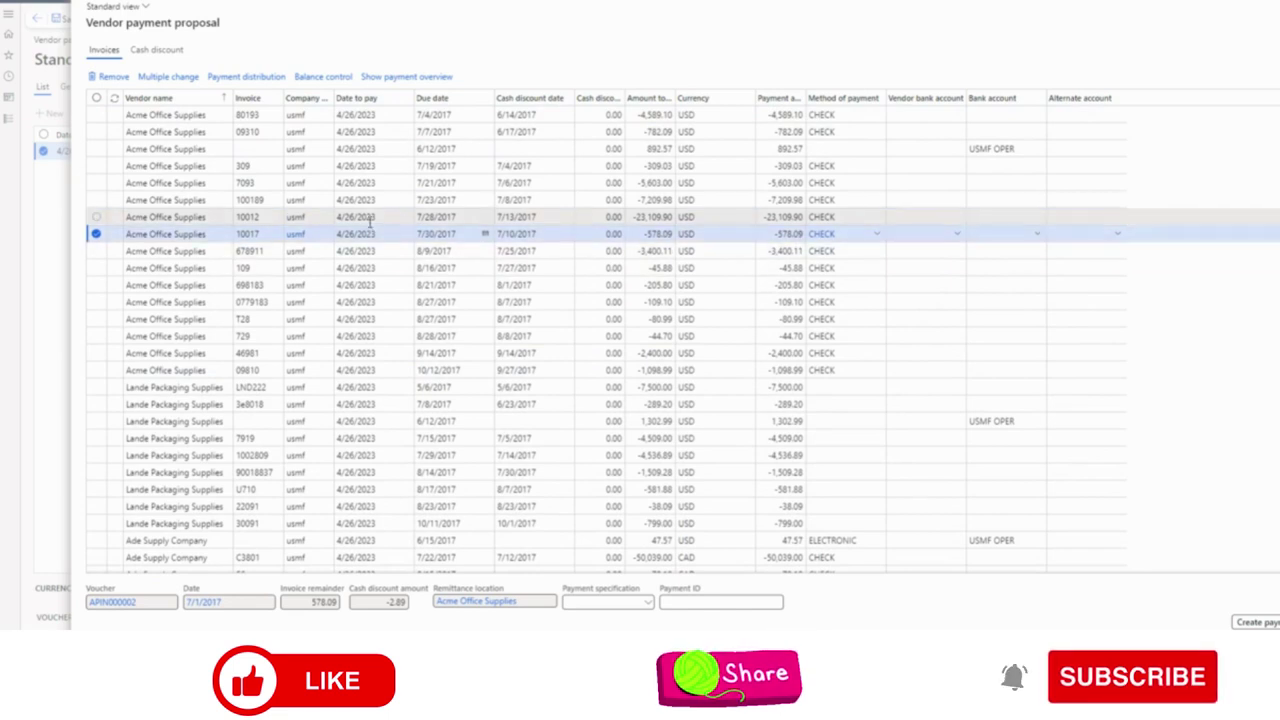
{"action": "left_click", "coordinate": [95, 97]}
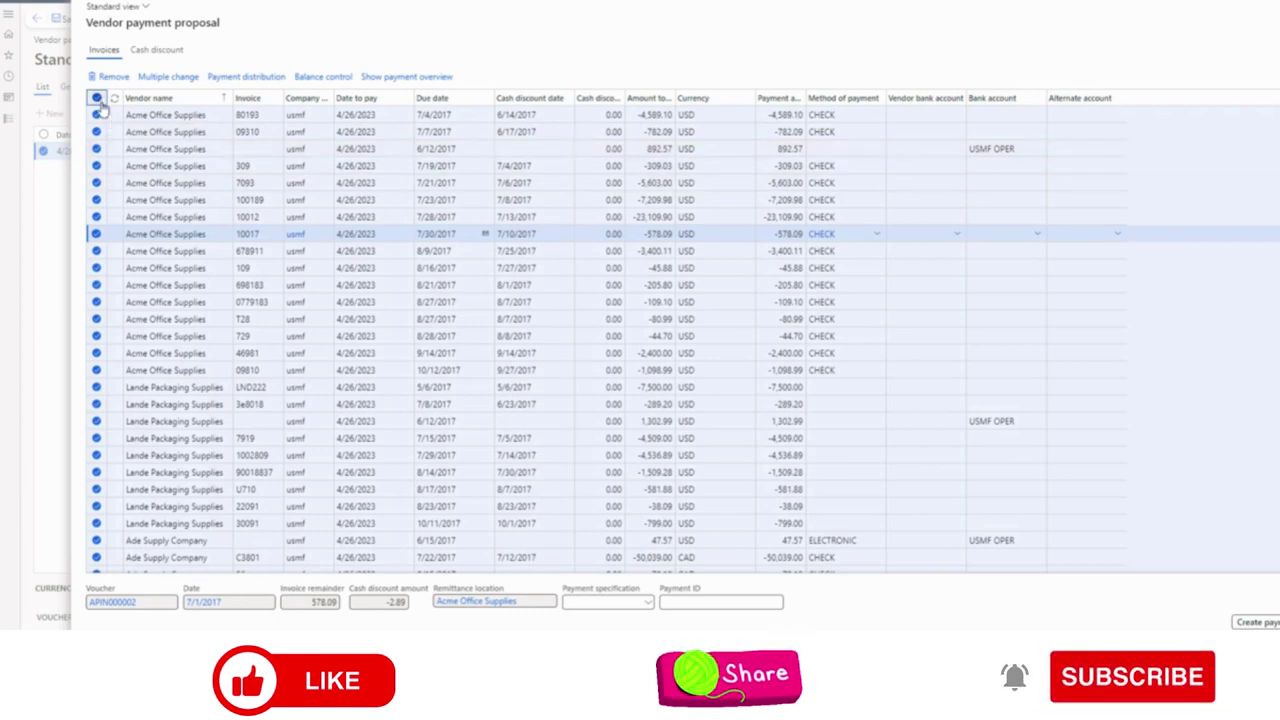
{"action": "left_click", "coordinate": [96, 98]}
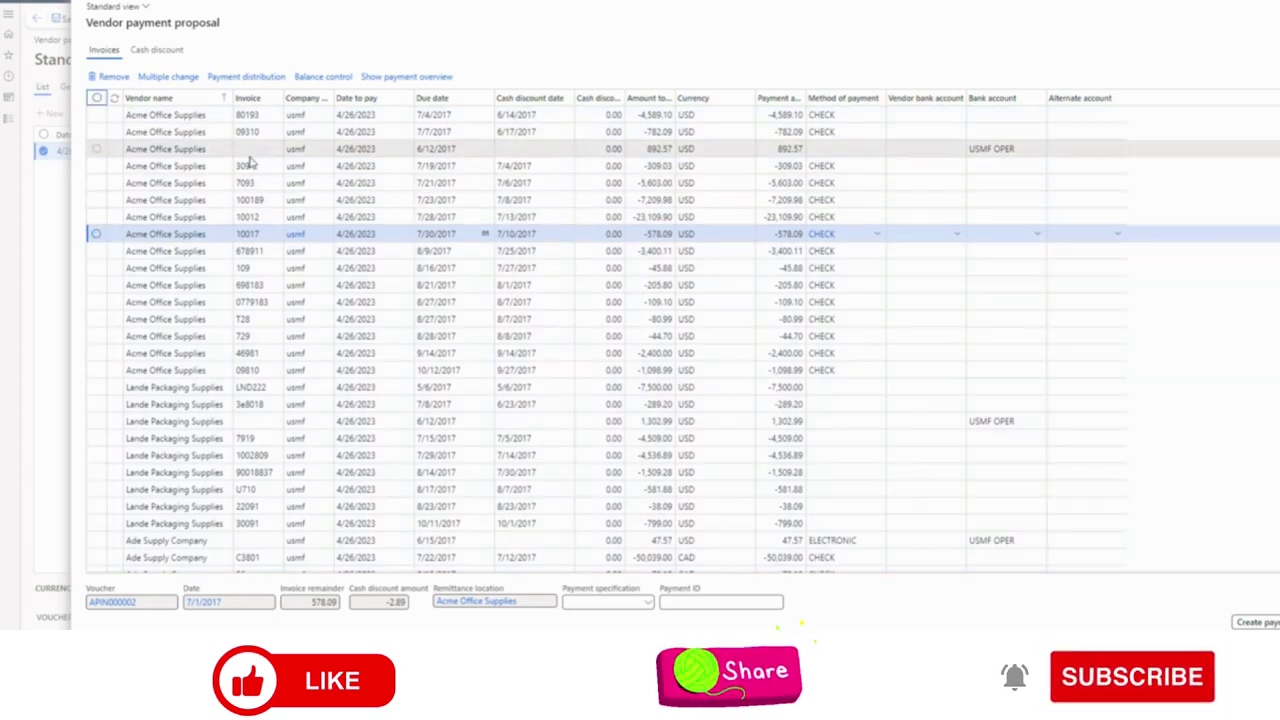
Select Acme's invoices 80193, 09310, 0779183, 46981 and Lande's LND222, 7919, 1002809, 90018837, U710, plus both vendors' lines due 6/12/2017.
{"action": "left_click", "coordinate": [97, 116]}
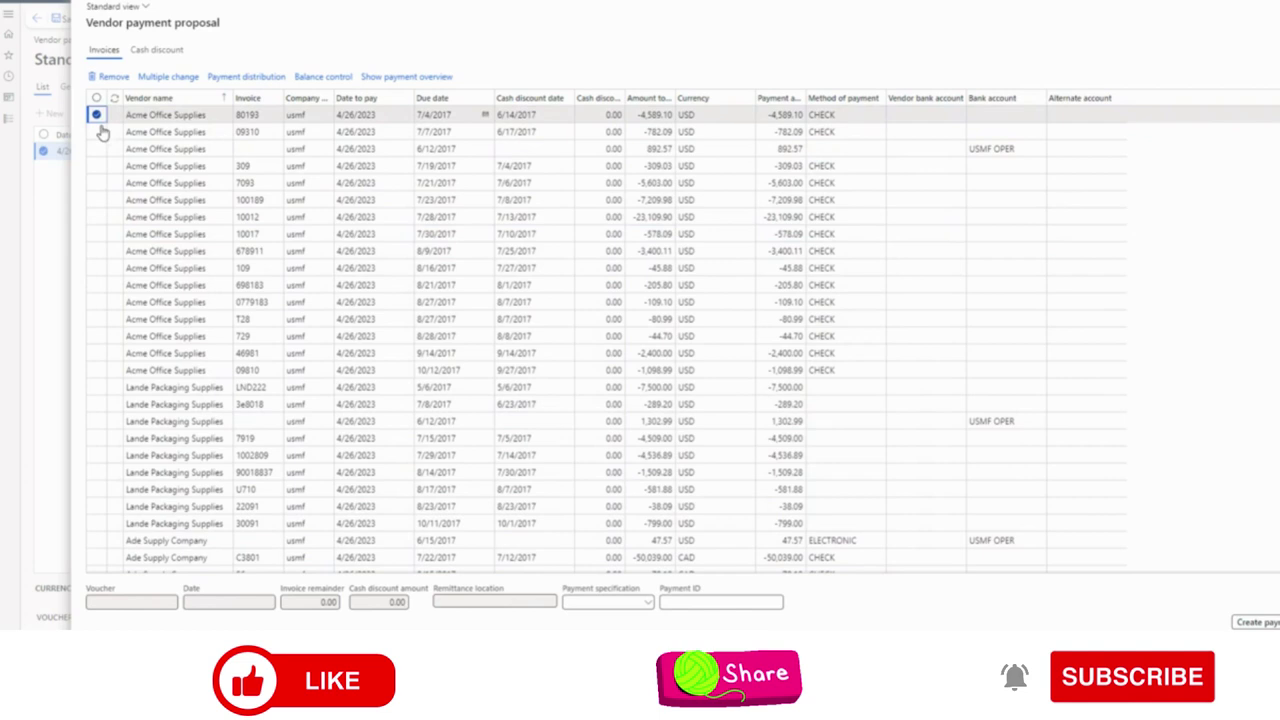
{"action": "left_click", "coordinate": [97, 149]}
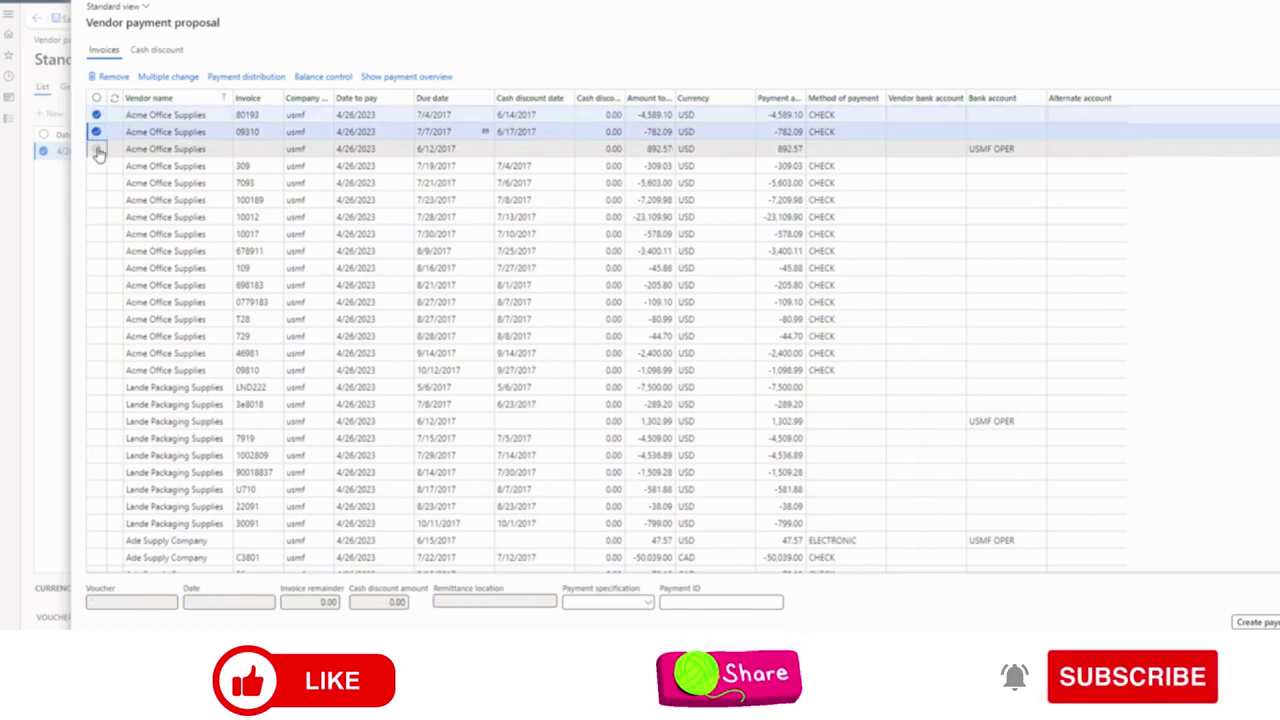
{"action": "left_click", "coordinate": [97, 302]}
{"action": "left_click", "coordinate": [97, 352]}
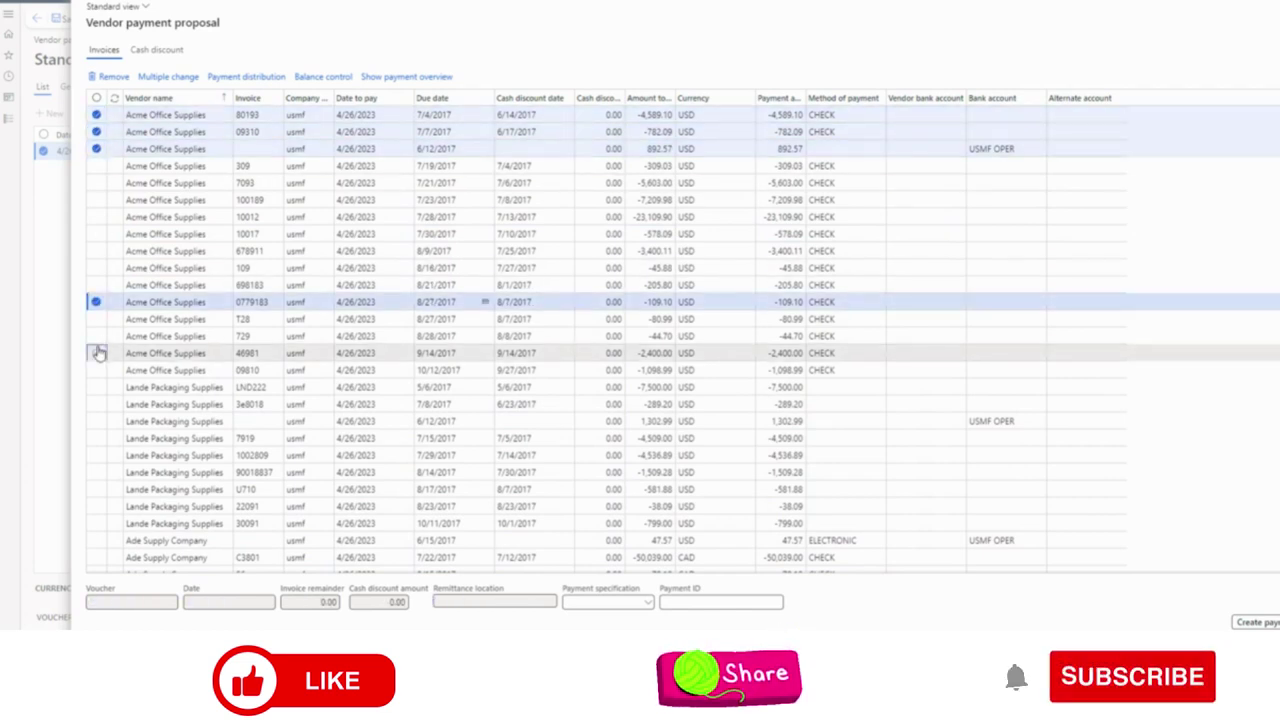
{"action": "left_click", "coordinate": [97, 388]}
{"action": "left_click", "coordinate": [97, 421]}
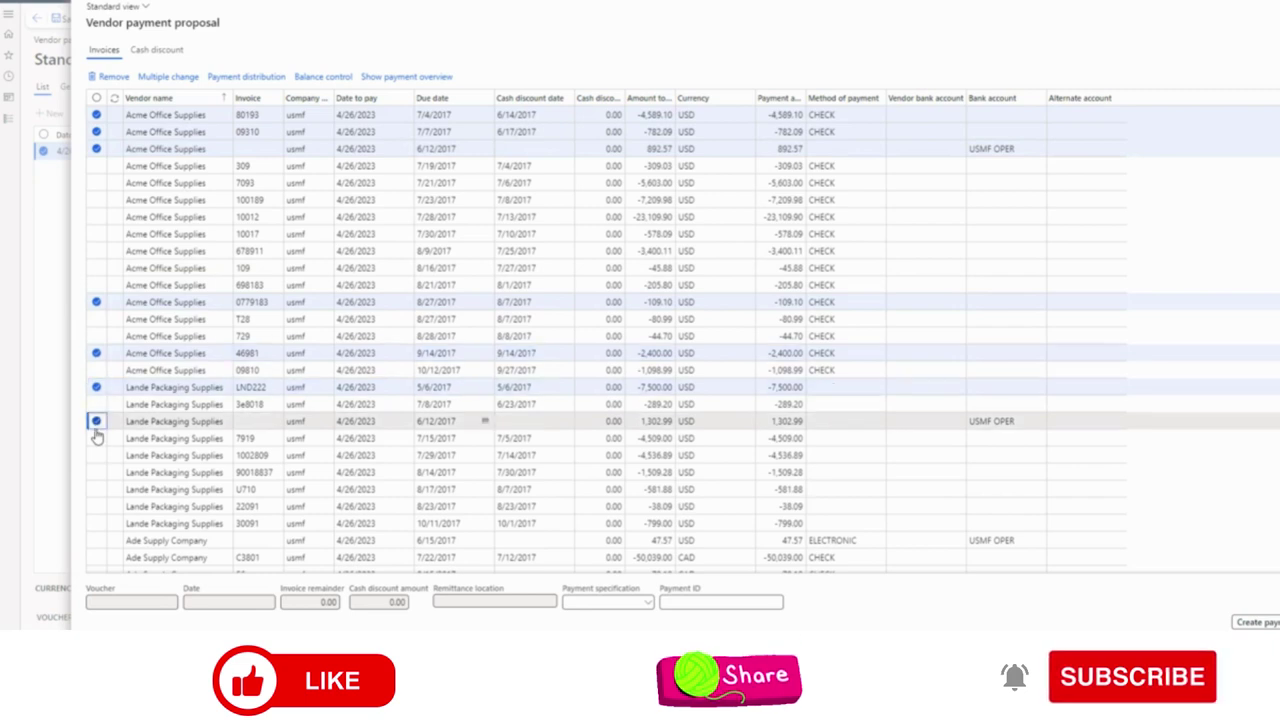
{"action": "left_click", "coordinate": [97, 438]}
{"action": "left_click", "coordinate": [97, 455]}
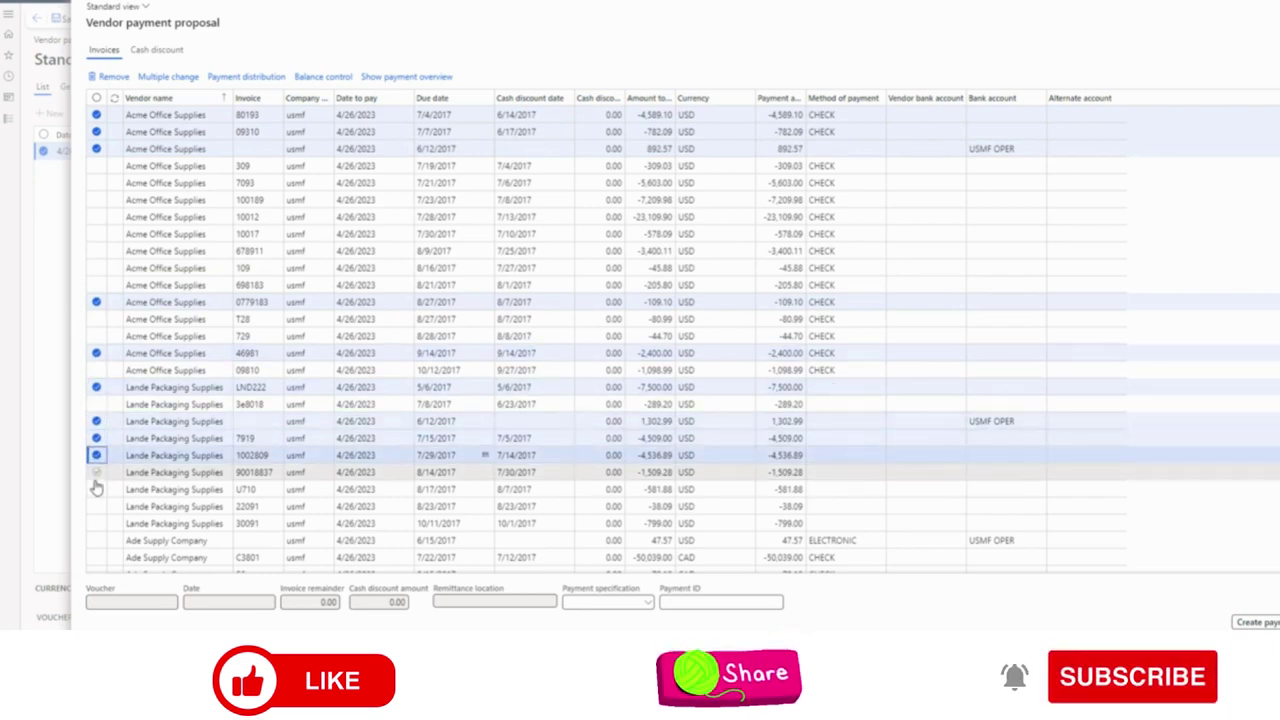
{"action": "left_click", "coordinate": [97, 472]}
{"action": "left_click", "coordinate": [96, 490]}
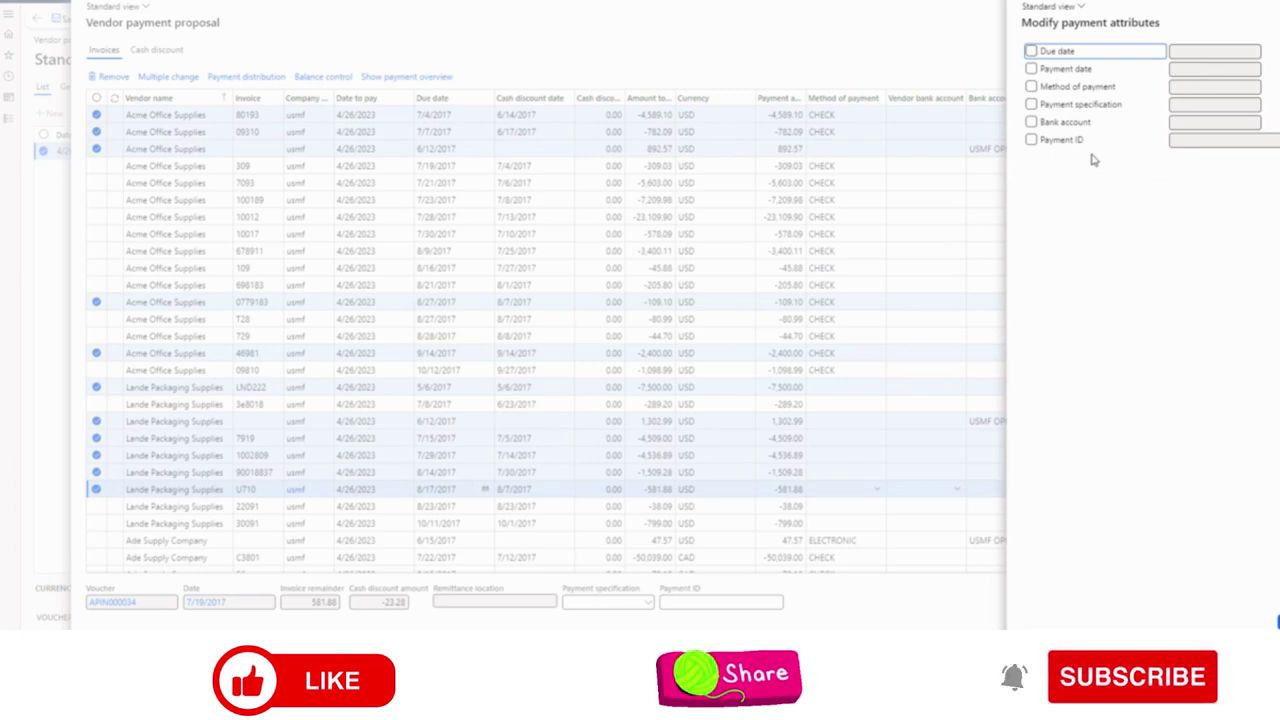
In the payment attributes for the selected invoices, enable the method of payment change and set it to ELECTRONIC.
{"action": "left_click", "coordinate": [1031, 86]}
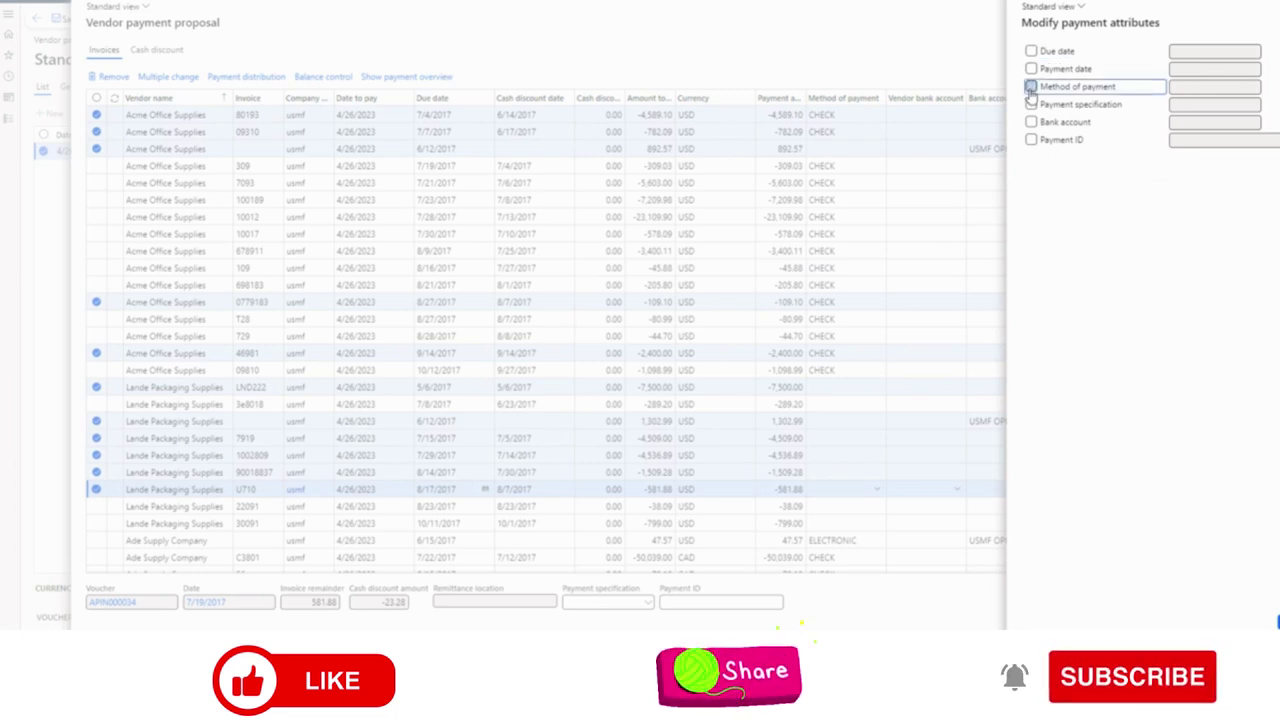
{"action": "left_click", "coordinate": [1254, 91]}
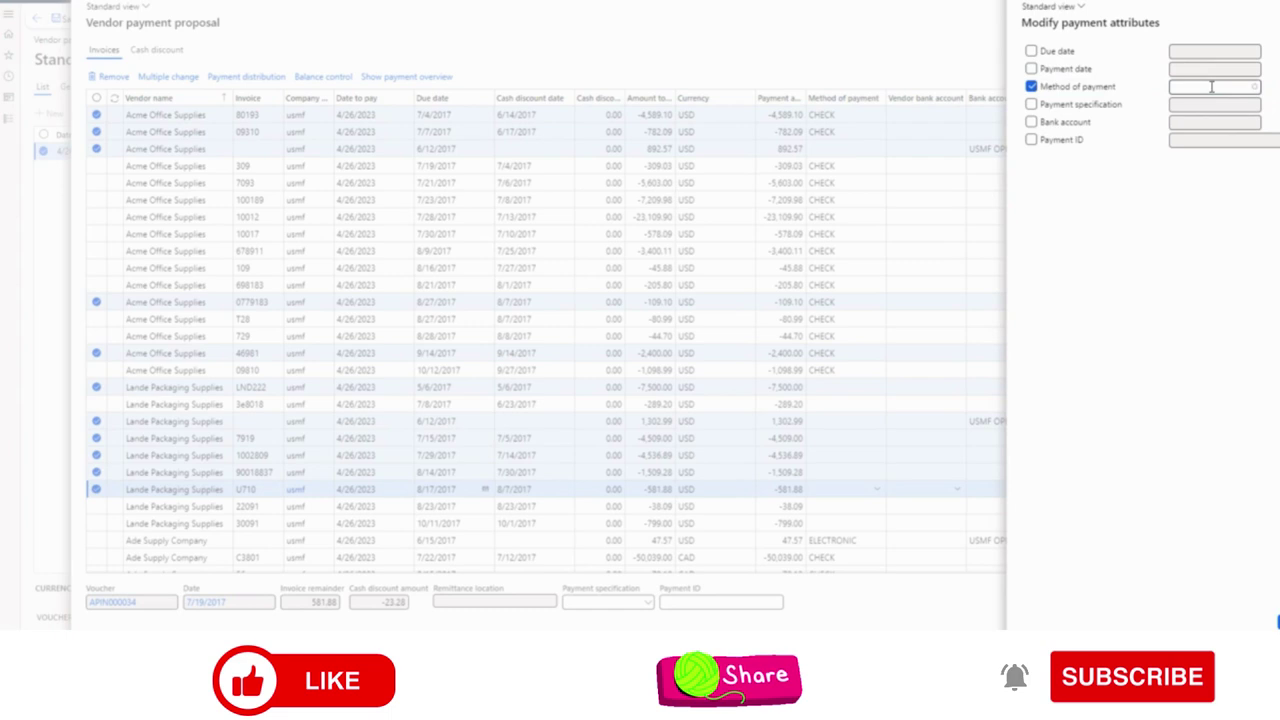
{"action": "left_click", "coordinate": [1249, 86]}
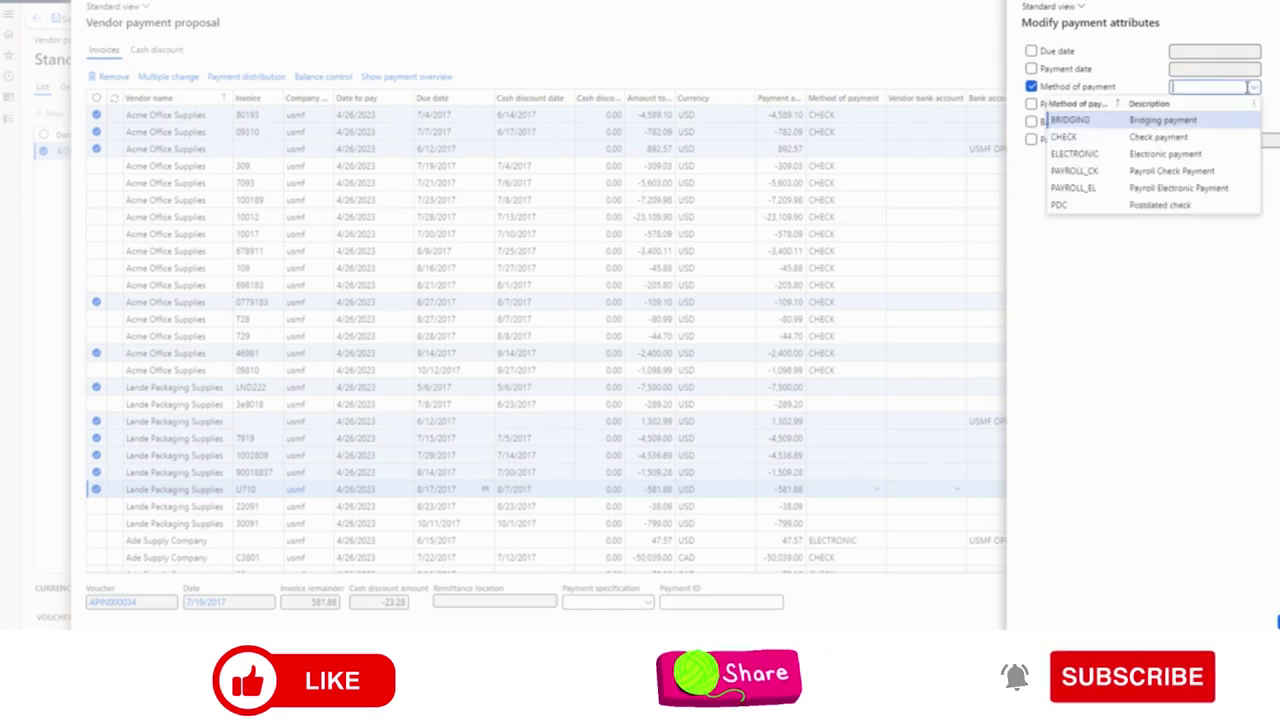
{"action": "left_click", "coordinate": [1145, 157]}
{"action": "left_click", "coordinate": [1145, 160]}
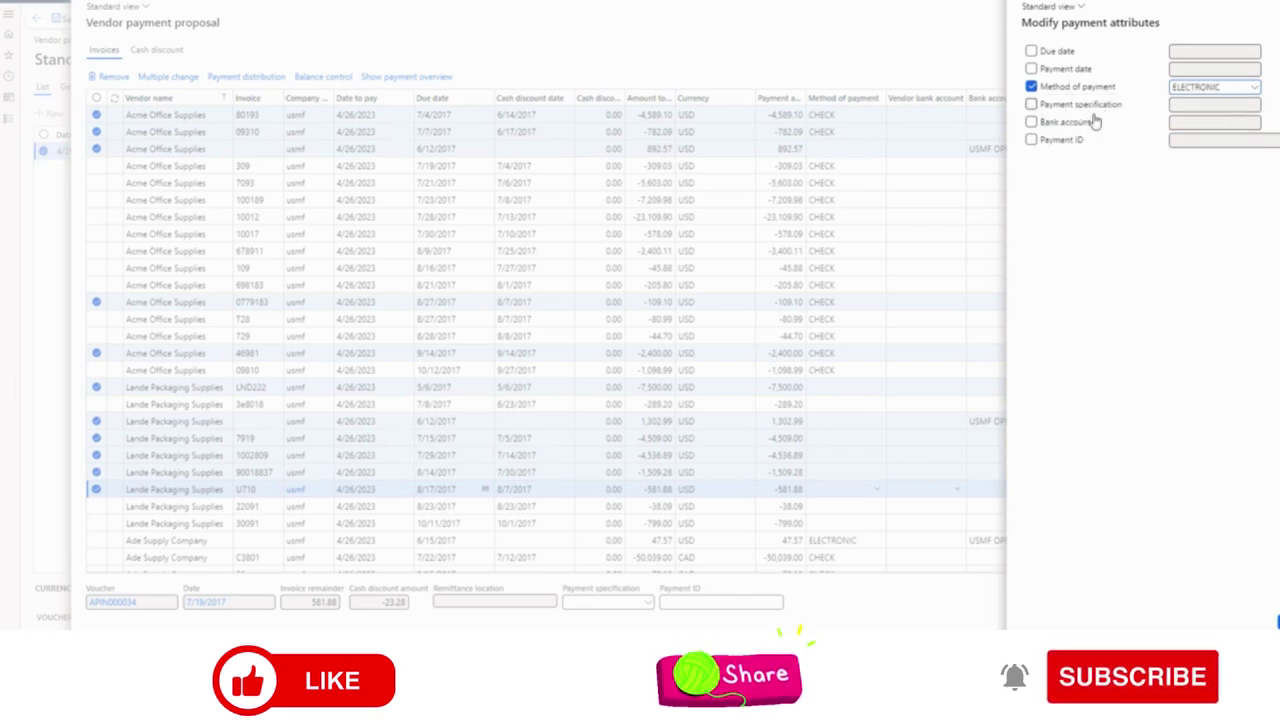
Enable the bank account change, set the bank account to USMF OPER and apply the attributes to the selected invoices.
{"action": "left_click", "coordinate": [1032, 123]}
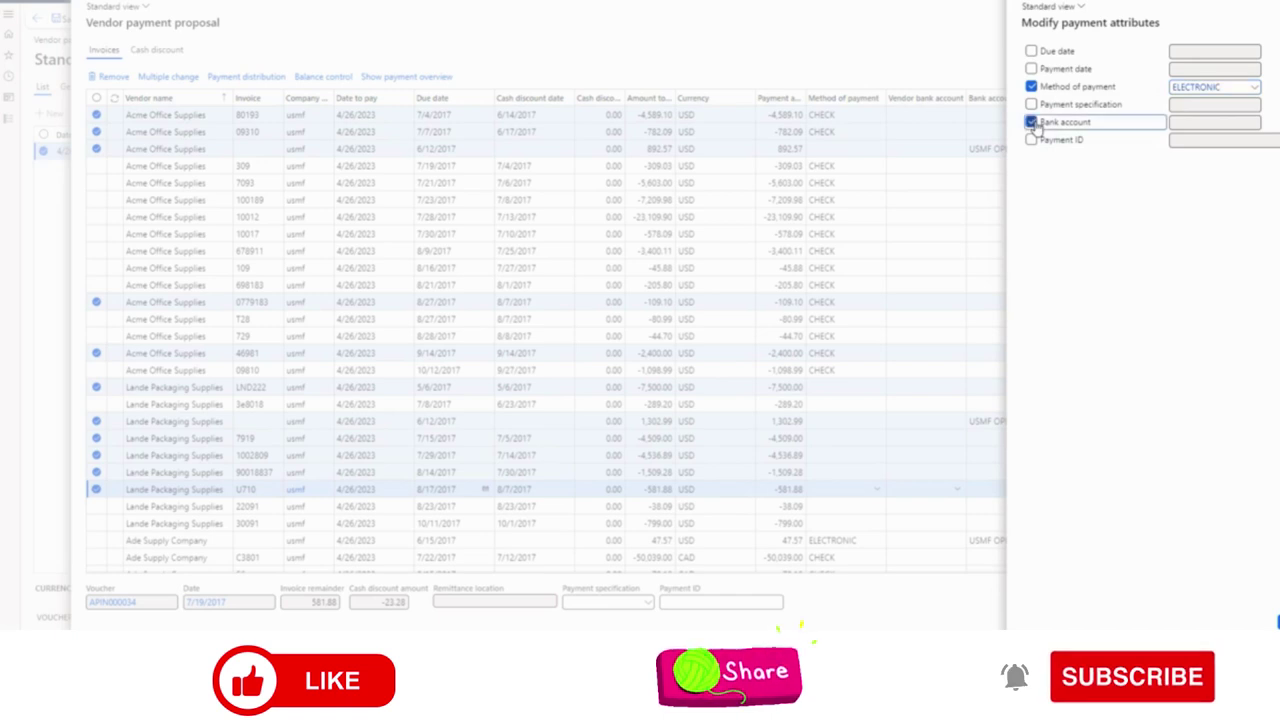
{"action": "left_click", "coordinate": [1255, 126]}
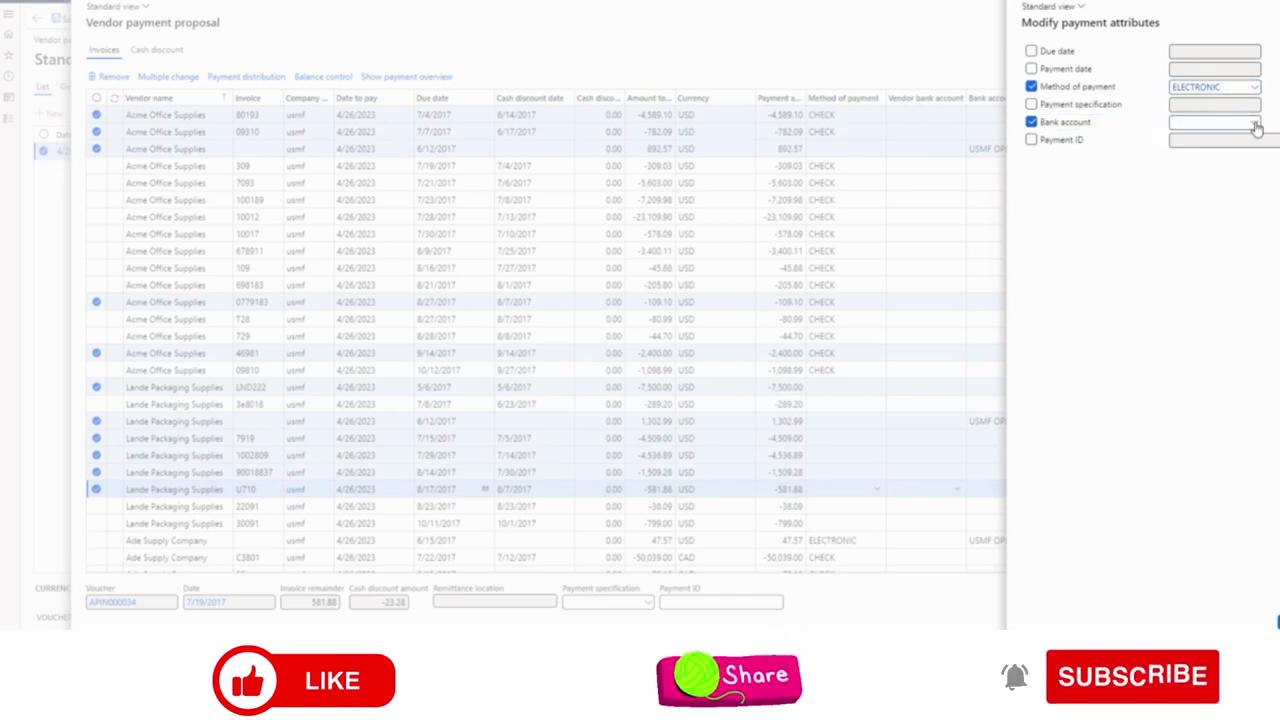
{"action": "left_click", "coordinate": [1256, 125]}
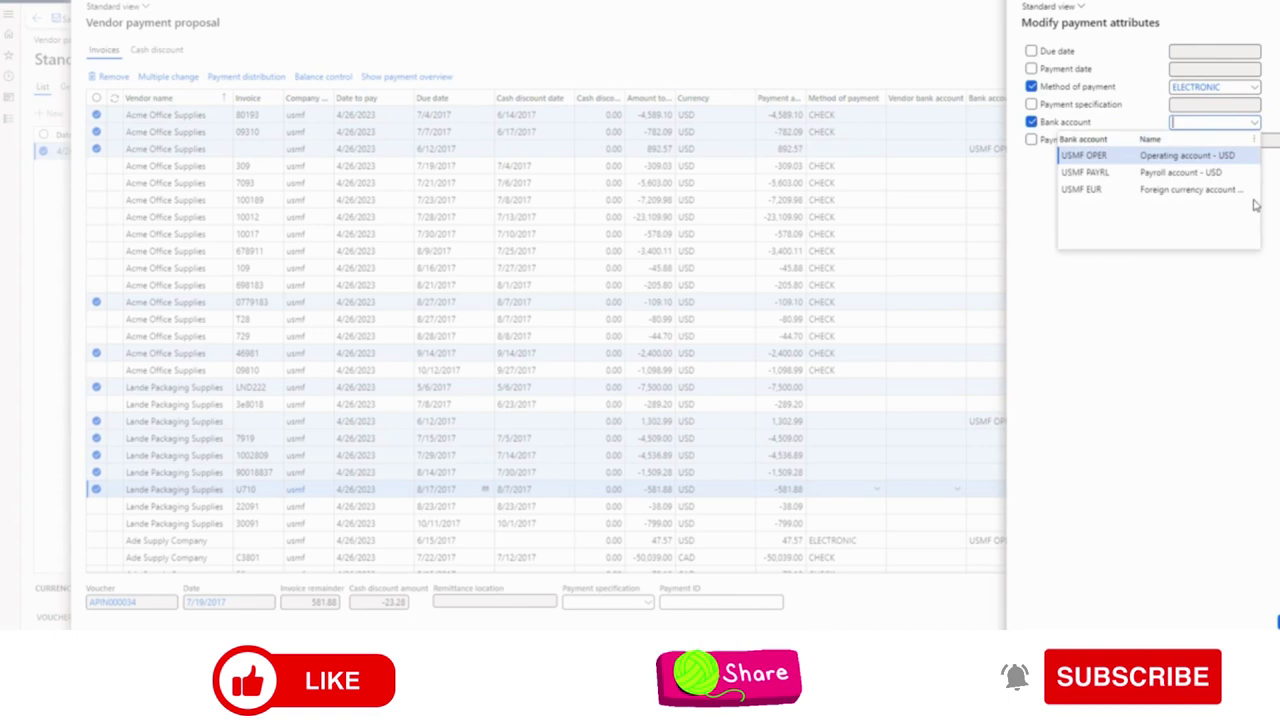
{"action": "left_click", "coordinate": [1171, 164]}
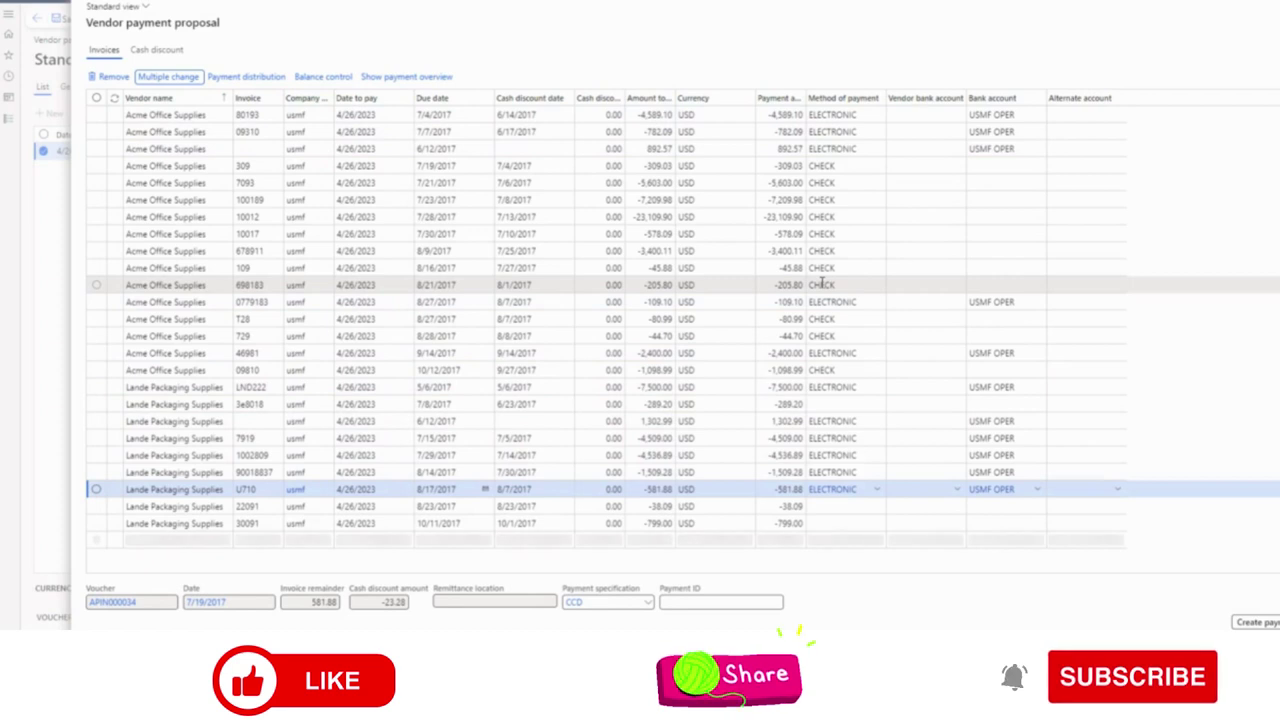
Try to select Acme Office Supplies' CHECK invoices from 309 through 729, leaving out 0779183, for a multiple change of payment attributes.
{"action": "scroll", "coordinate": [820, 284], "scroll_direction": "up", "scroll_amount": 1}
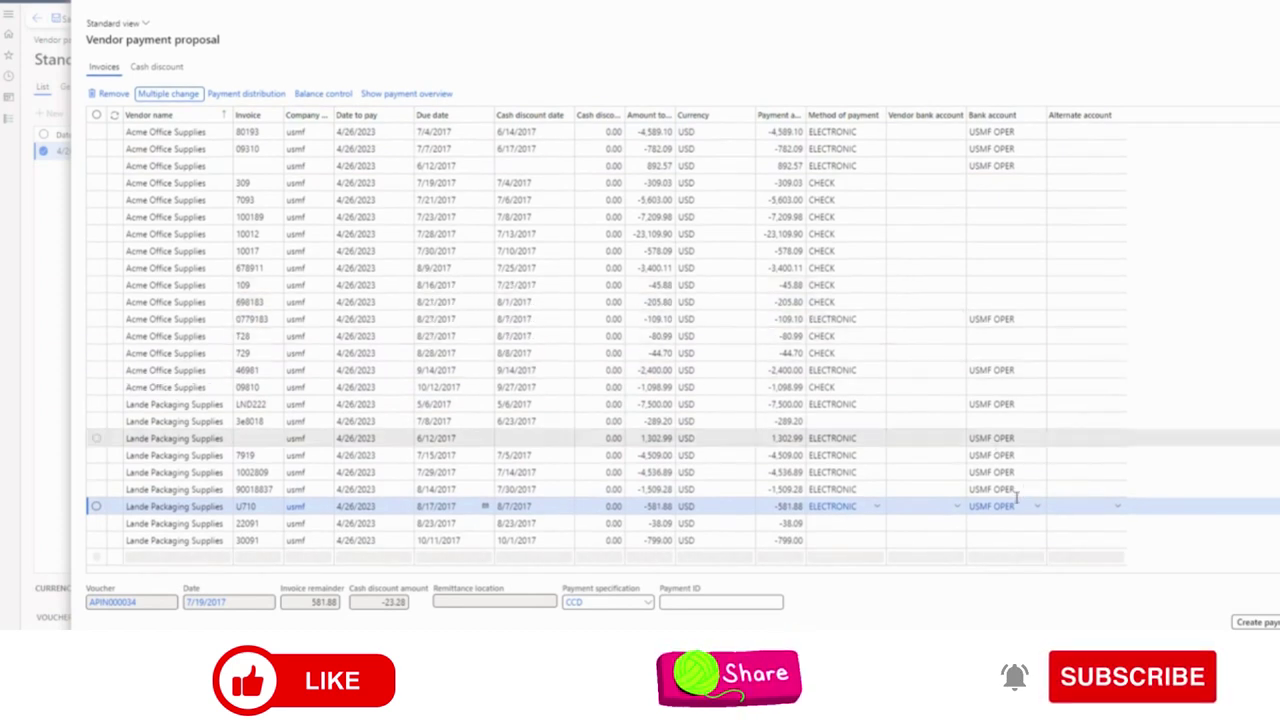
{"action": "left_click", "coordinate": [97, 186]}
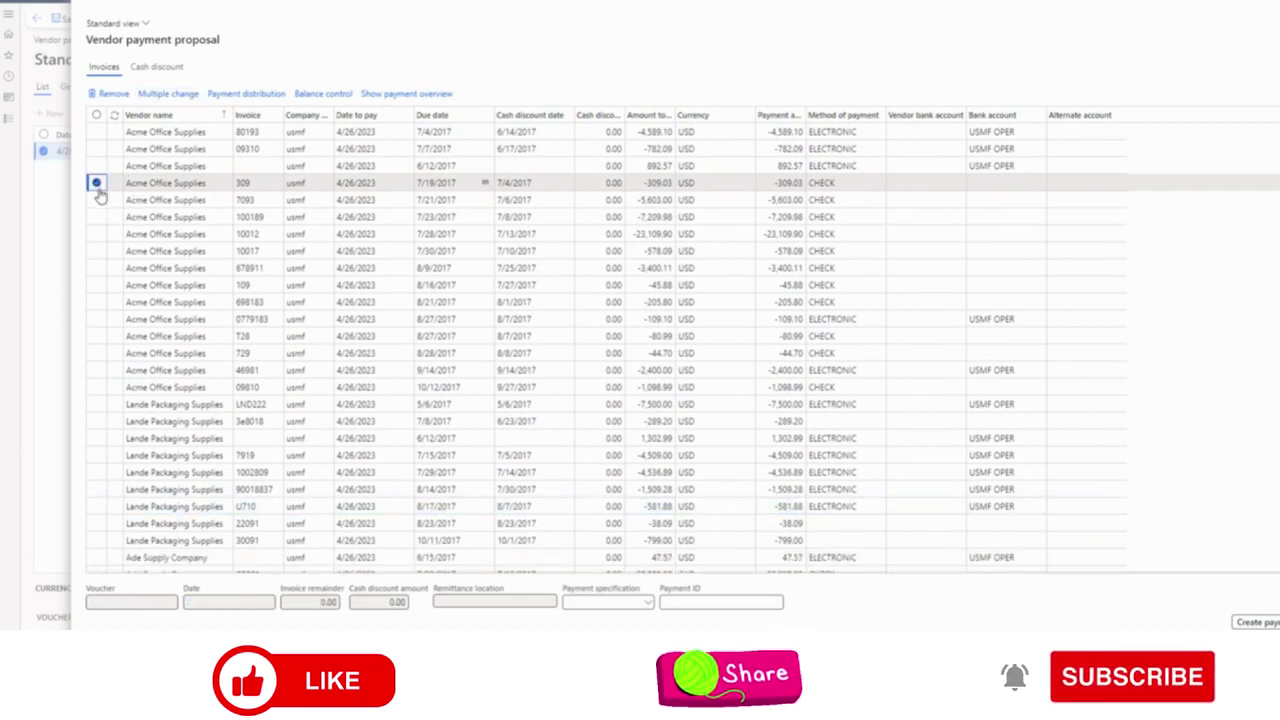
{"action": "left_click", "coordinate": [97, 201]}
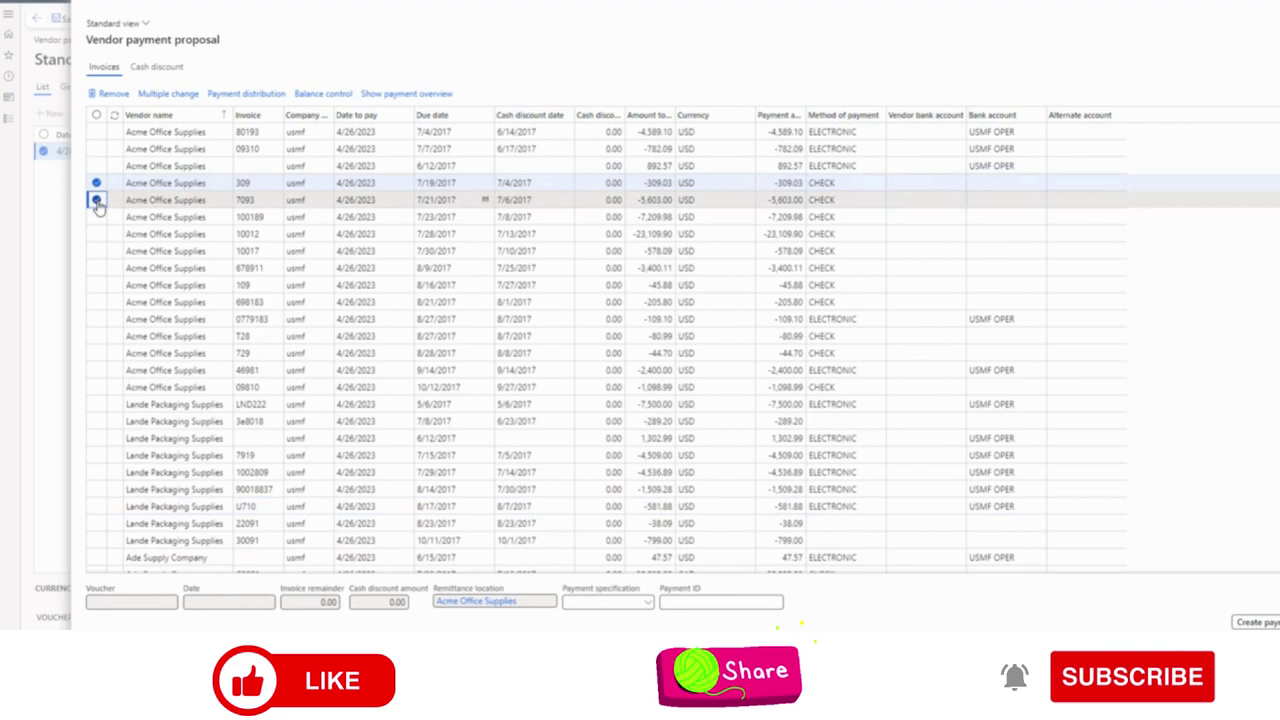
{"action": "left_click", "coordinate": [97, 217]}
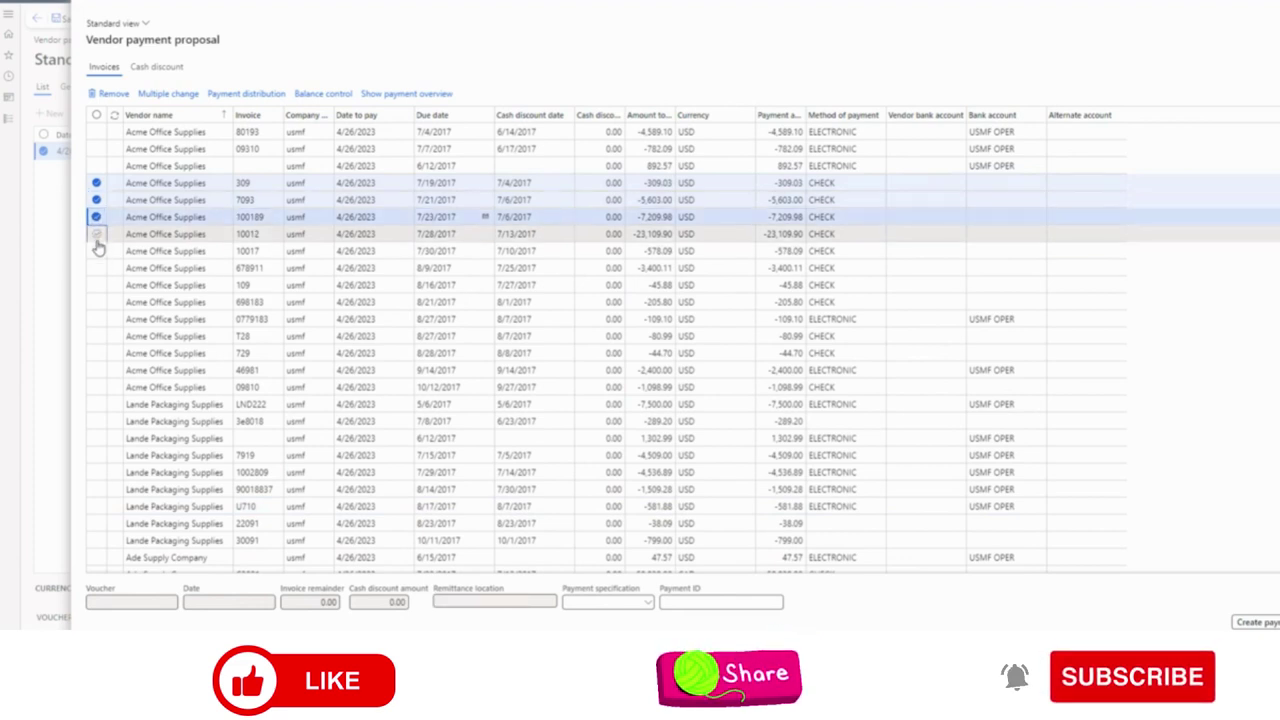
{"action": "left_click", "coordinate": [96, 234]}
{"action": "left_click", "coordinate": [97, 251]}
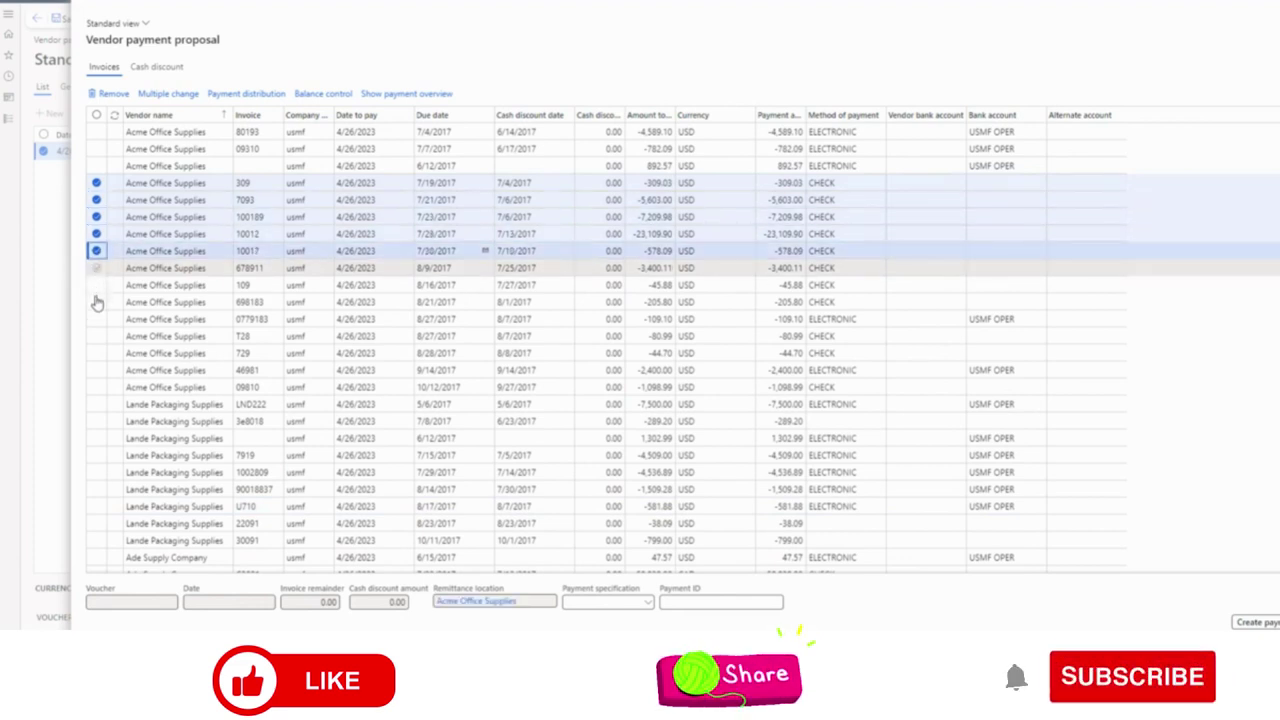
{"action": "left_click", "coordinate": [97, 268]}
{"action": "left_click", "coordinate": [97, 285]}
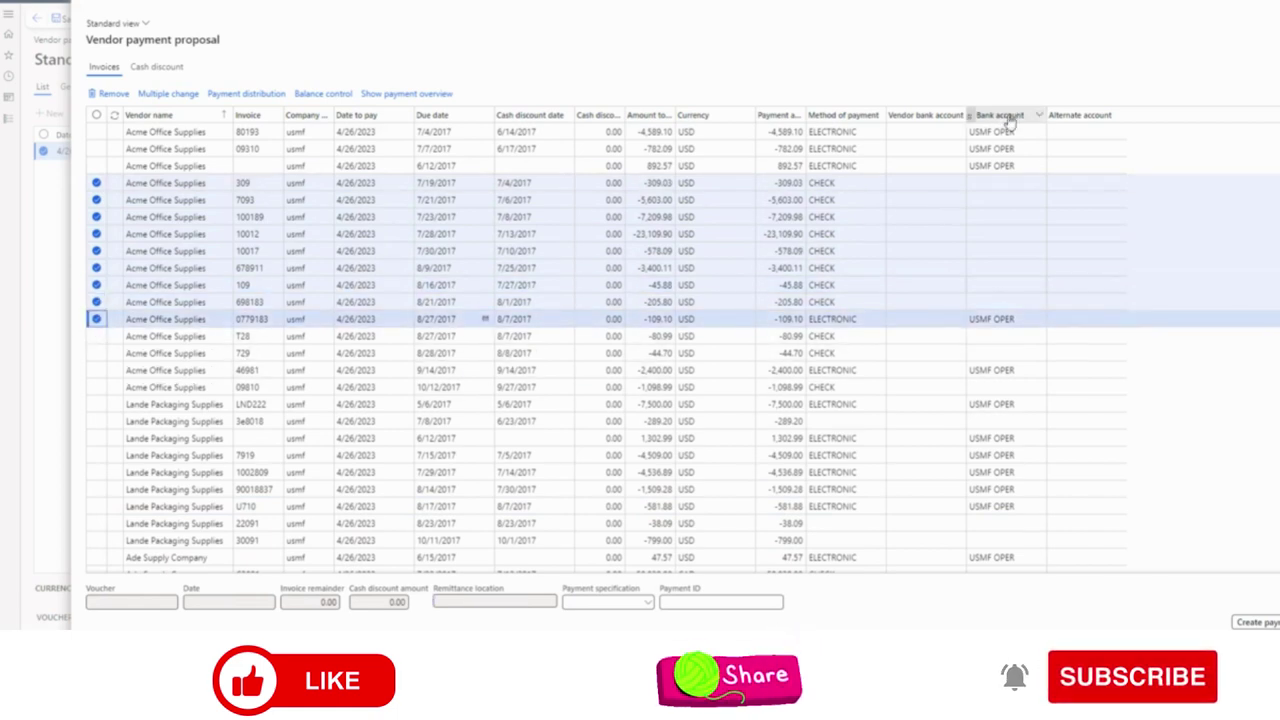
{"action": "left_click", "coordinate": [96, 352]}
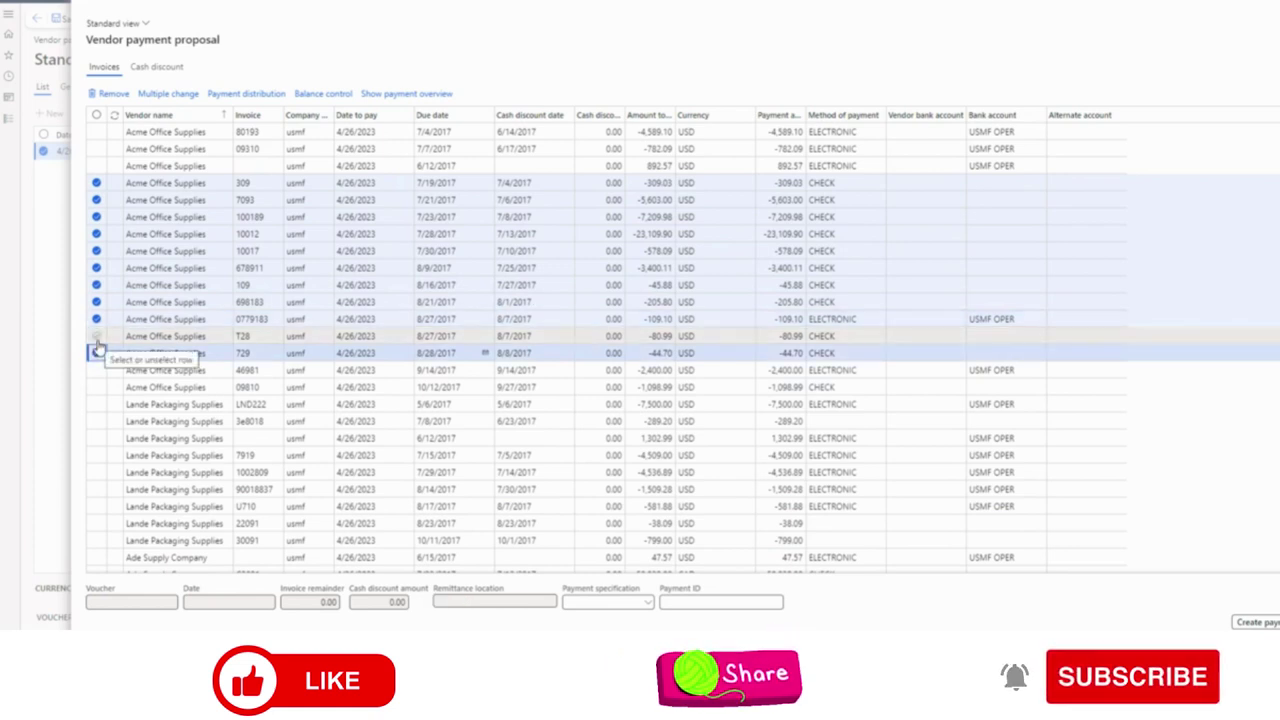
{"action": "left_click", "coordinate": [96, 335]}
{"action": "left_click", "coordinate": [96, 318]}
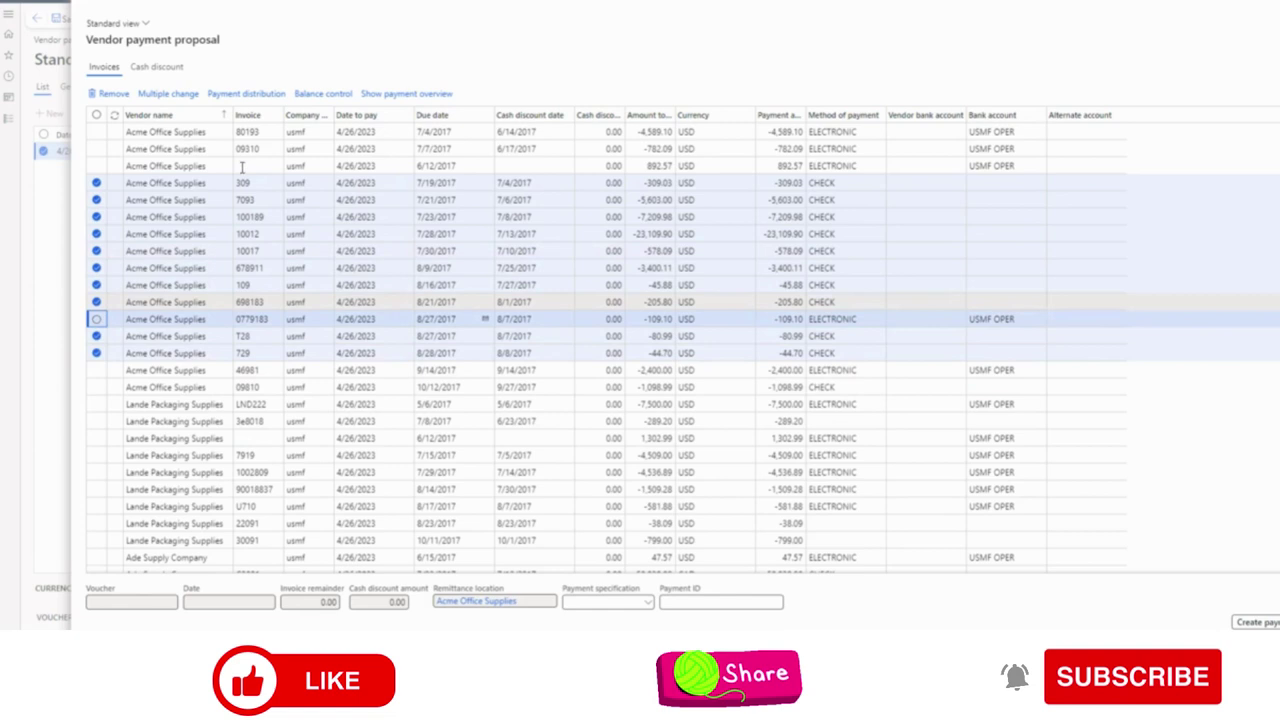
{"action": "left_click", "coordinate": [184, 96]}
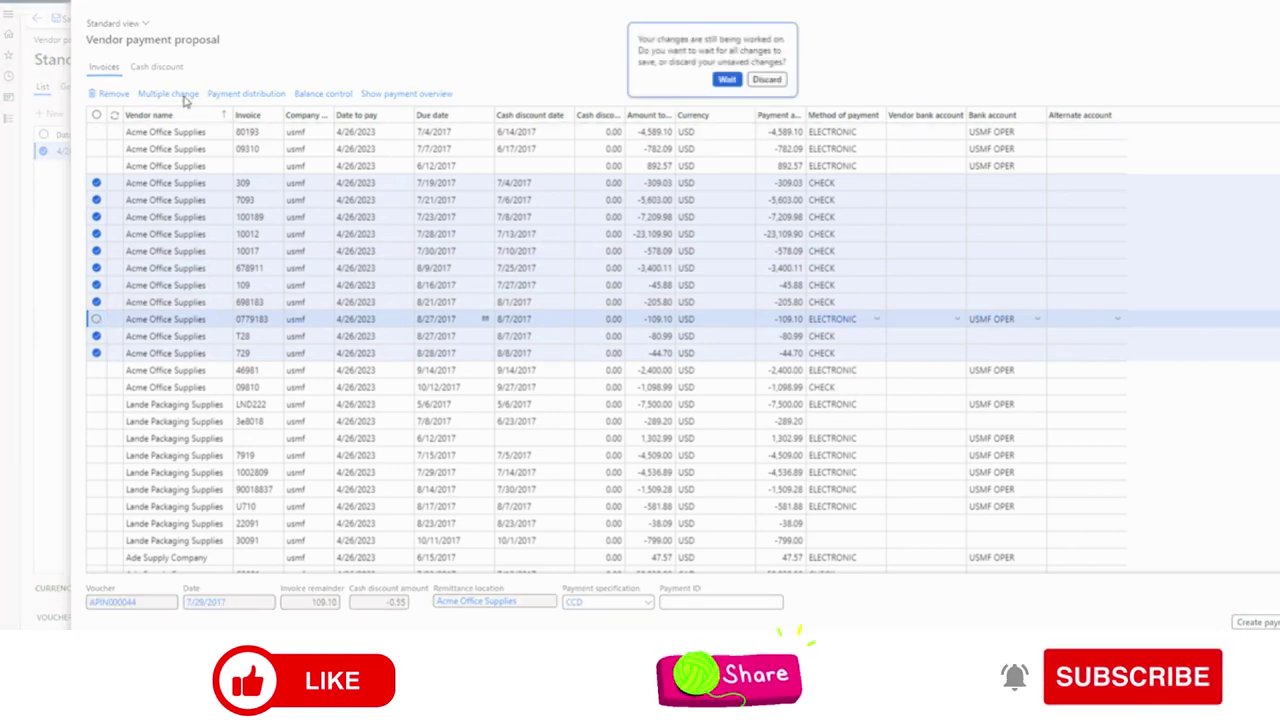
{"action": "left_click", "coordinate": [726, 79]}
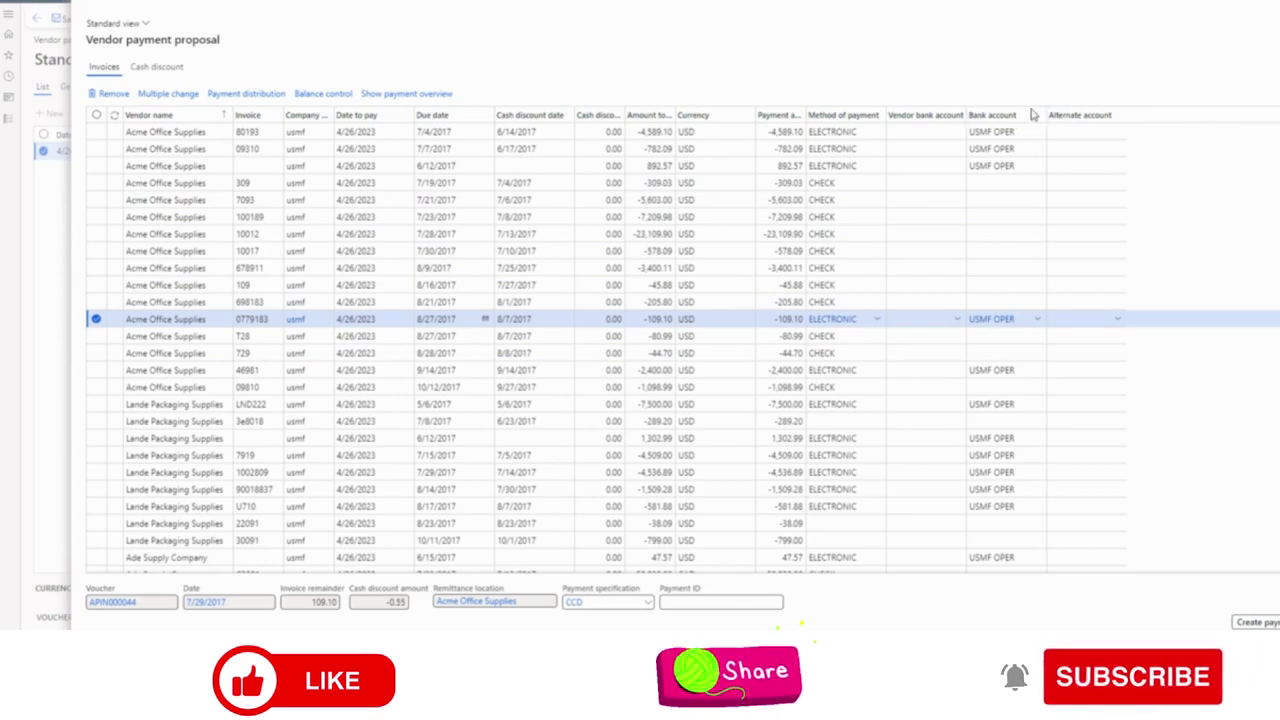
Filter the proposed invoices to those whose bank account is not USMF OPER.
{"action": "left_click", "coordinate": [928, 136]}
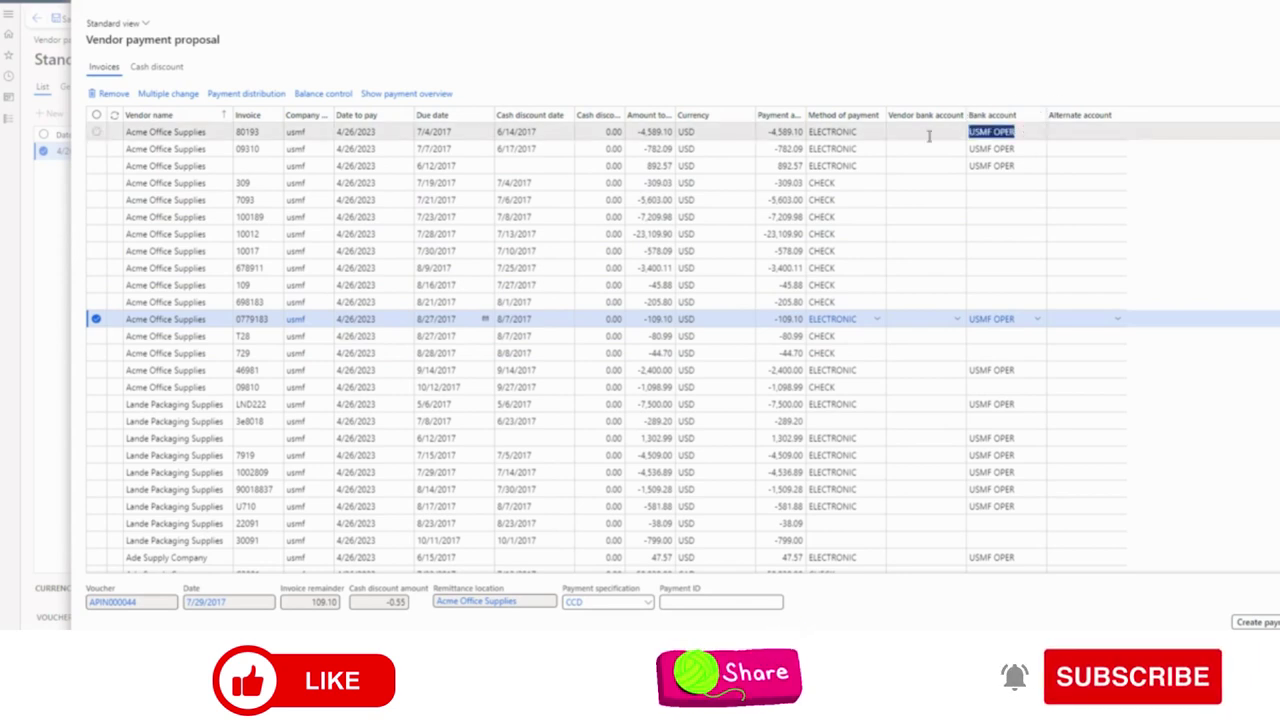
{"action": "left_click", "coordinate": [1025, 118]}
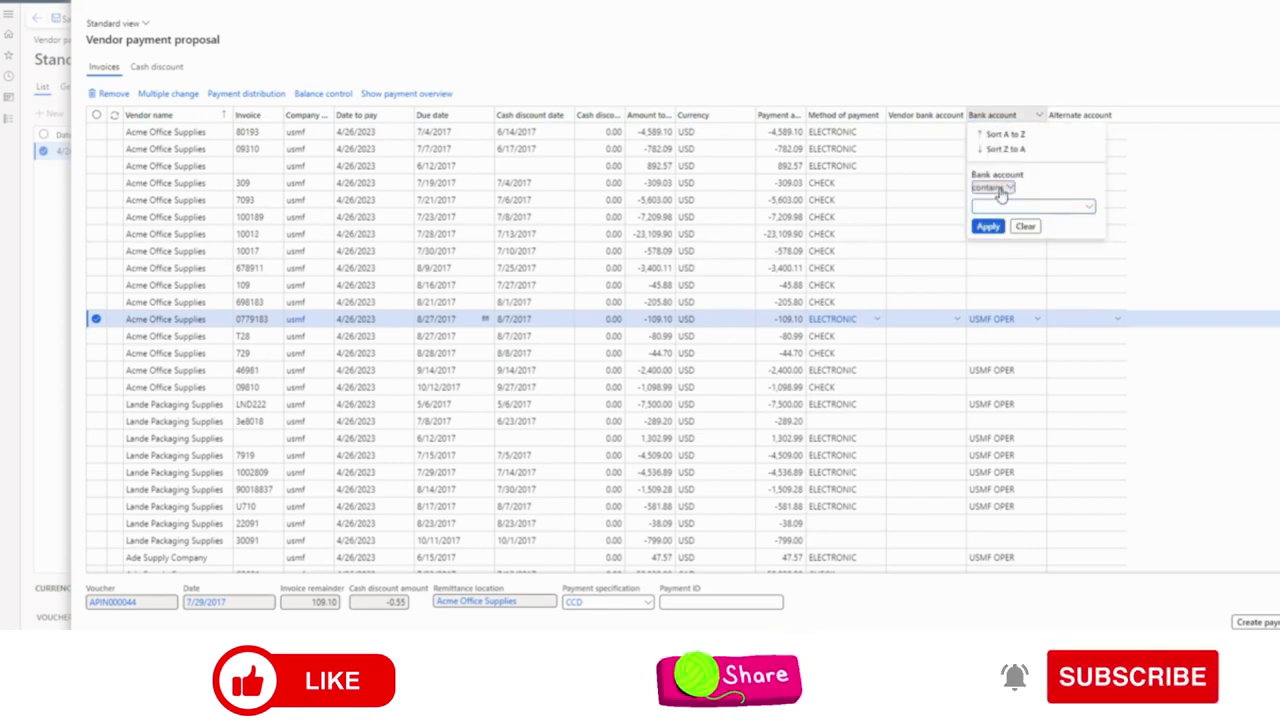
{"action": "left_click", "coordinate": [995, 188]}
{"action": "left_click", "coordinate": [988, 221]}
{"action": "left_click", "coordinate": [1021, 207]}
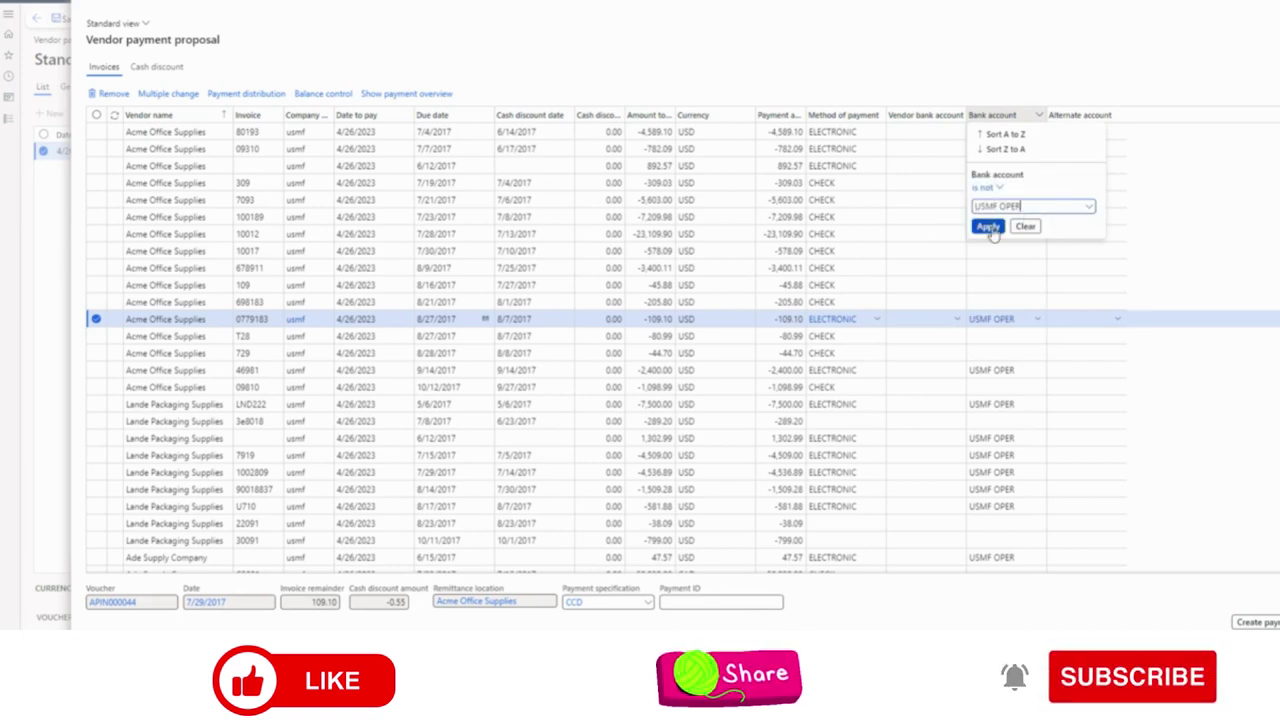
{"action": "left_click", "coordinate": [988, 226]}
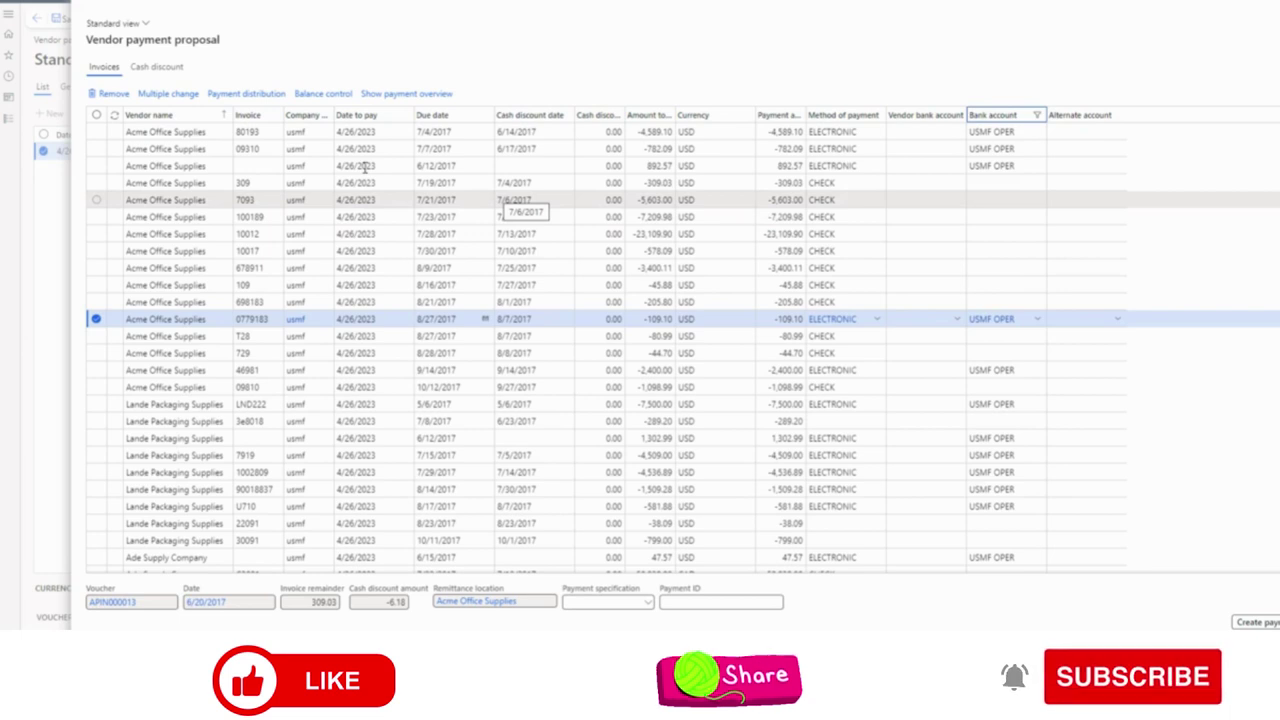
Select Acme Office Supplies' invoices 309, 7093, 109, 698183, T28 and 09810.
{"action": "left_click", "coordinate": [96, 131]}
{"action": "left_click", "coordinate": [96, 148]}
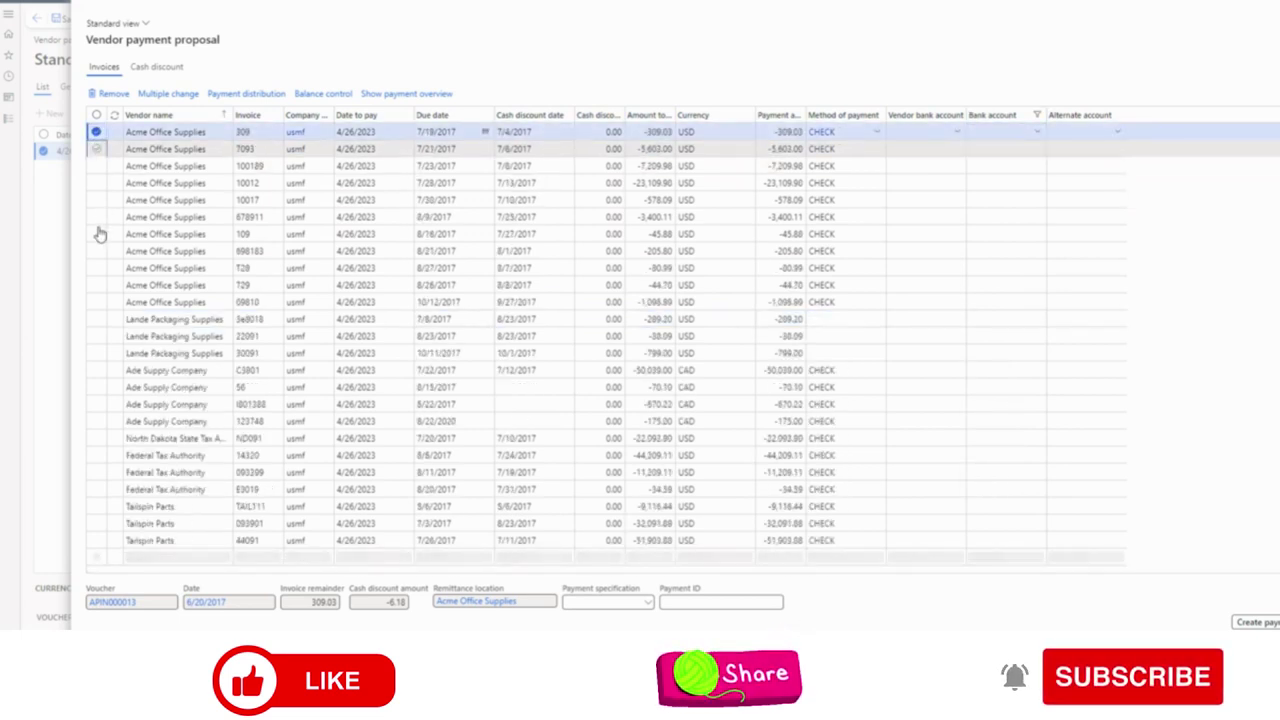
{"action": "left_click", "coordinate": [96, 233]}
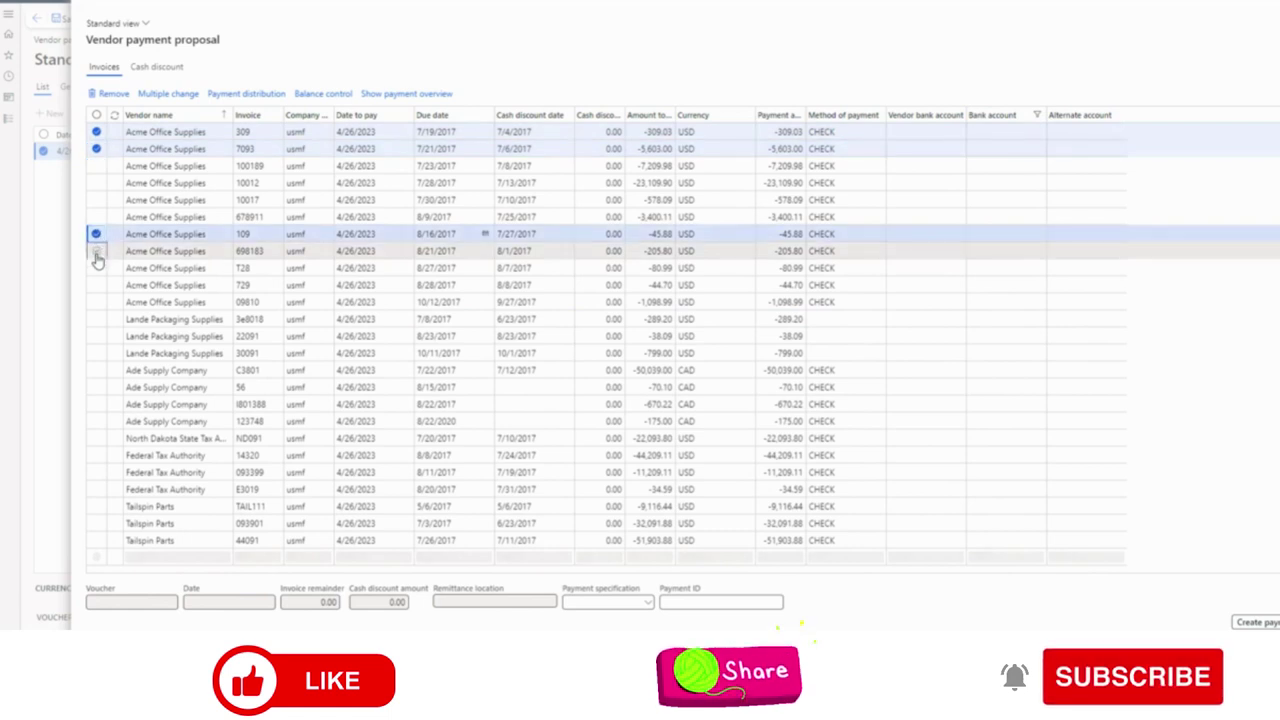
{"action": "left_click", "coordinate": [96, 250]}
{"action": "left_click", "coordinate": [96, 267]}
{"action": "left_click", "coordinate": [96, 301]}
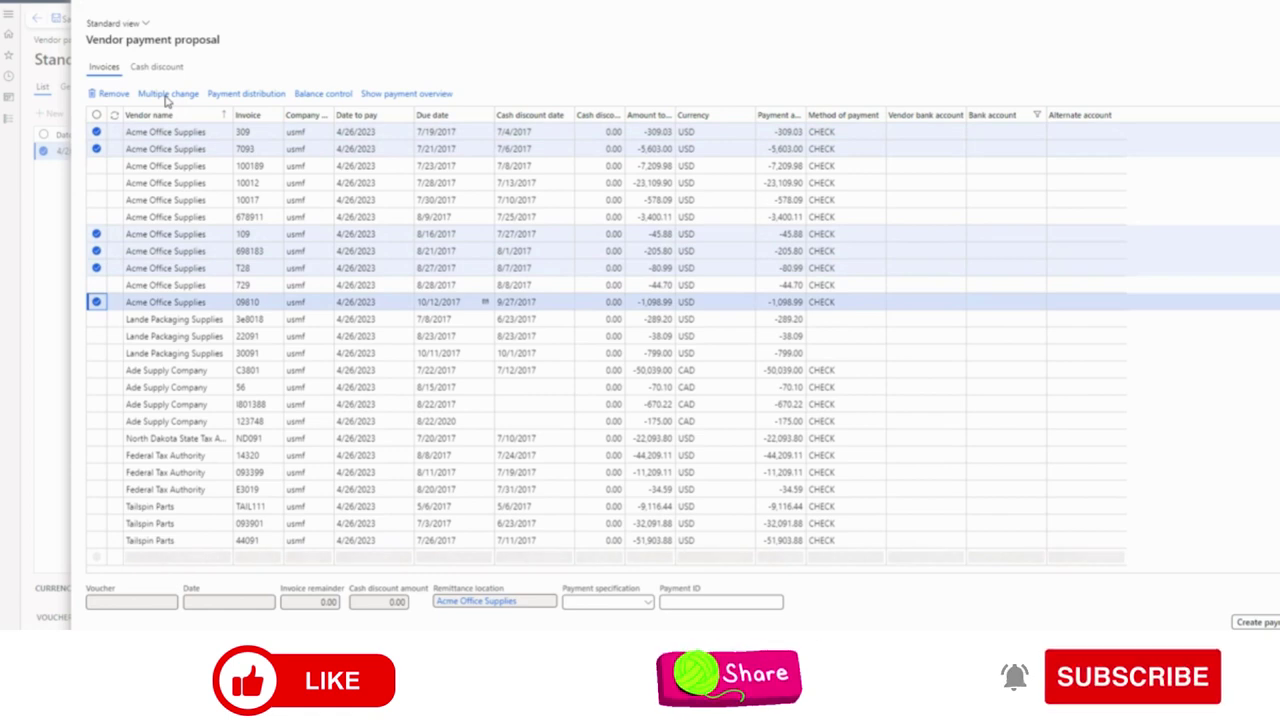
Enable the bank account change for the selected invoices, set it to USMF PAYRL and apply it.
{"action": "left_click", "coordinate": [167, 94]}
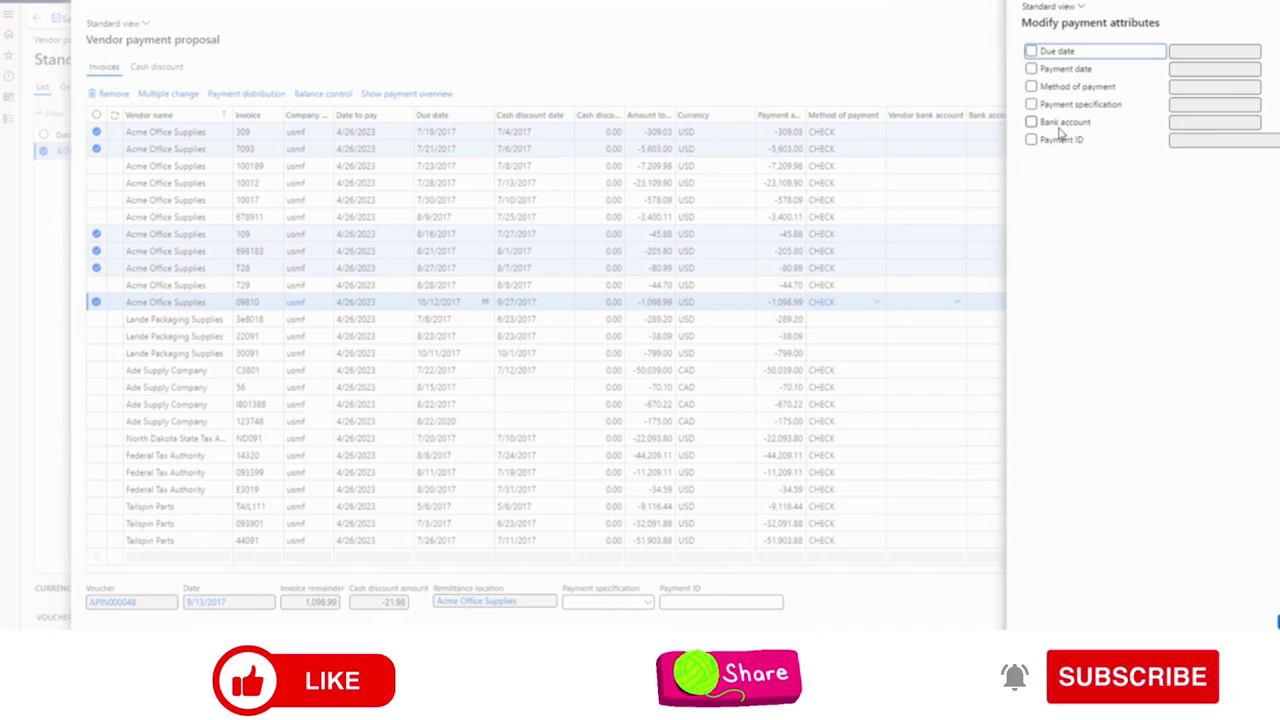
{"action": "left_click", "coordinate": [1031, 122]}
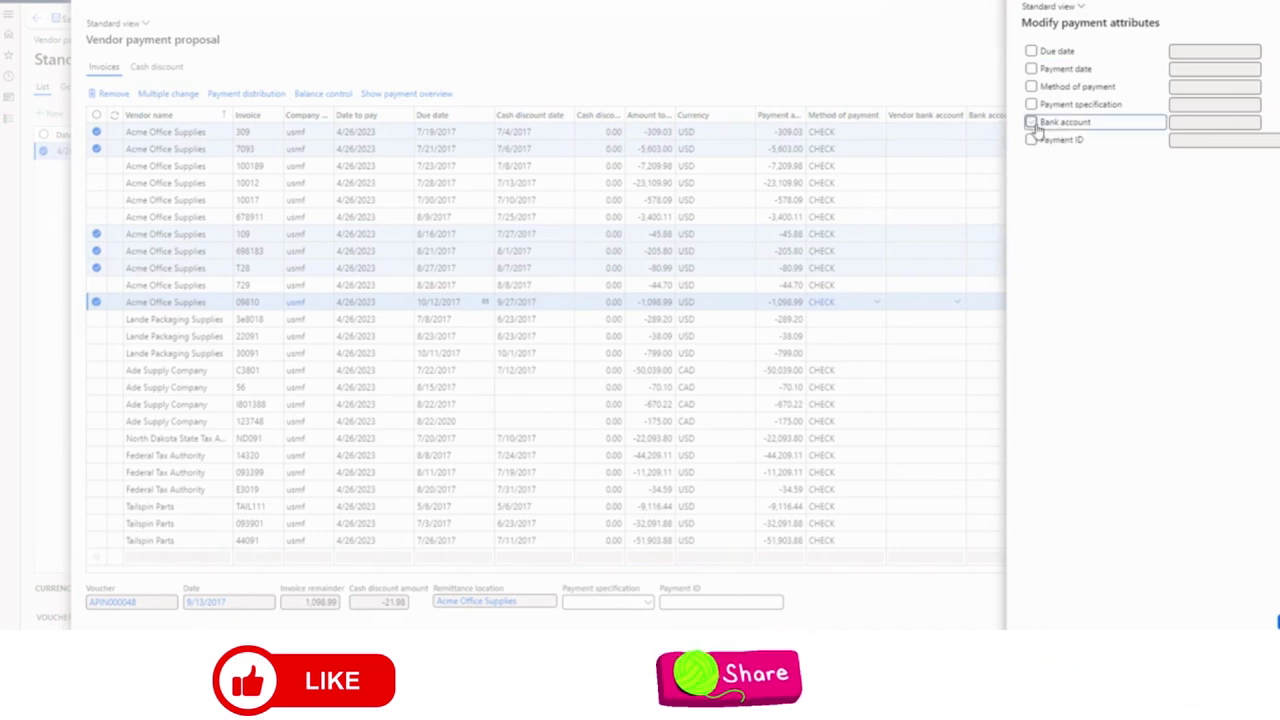
{"action": "left_click", "coordinate": [1253, 127]}
{"action": "left_click", "coordinate": [1255, 128]}
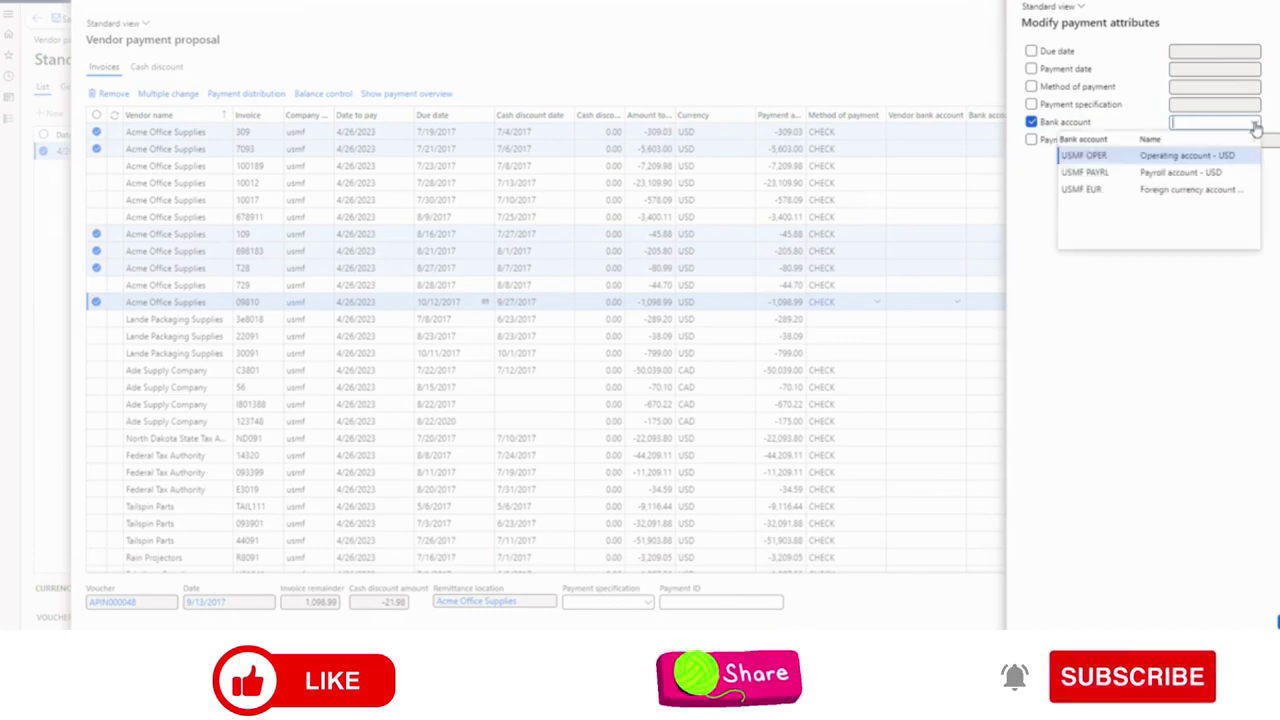
{"action": "left_click", "coordinate": [1181, 172]}
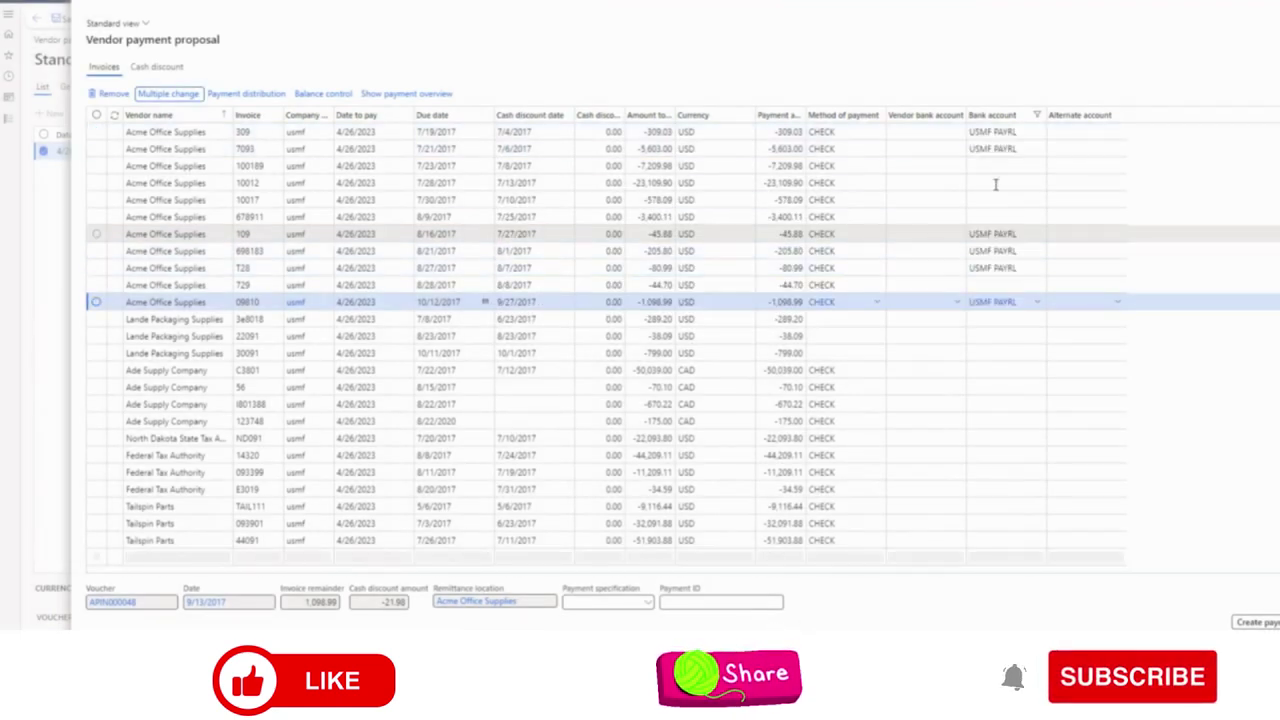
Clear the bank account filter and check the bank accounts across all proposed invoices.
{"action": "left_click", "coordinate": [1002, 116]}
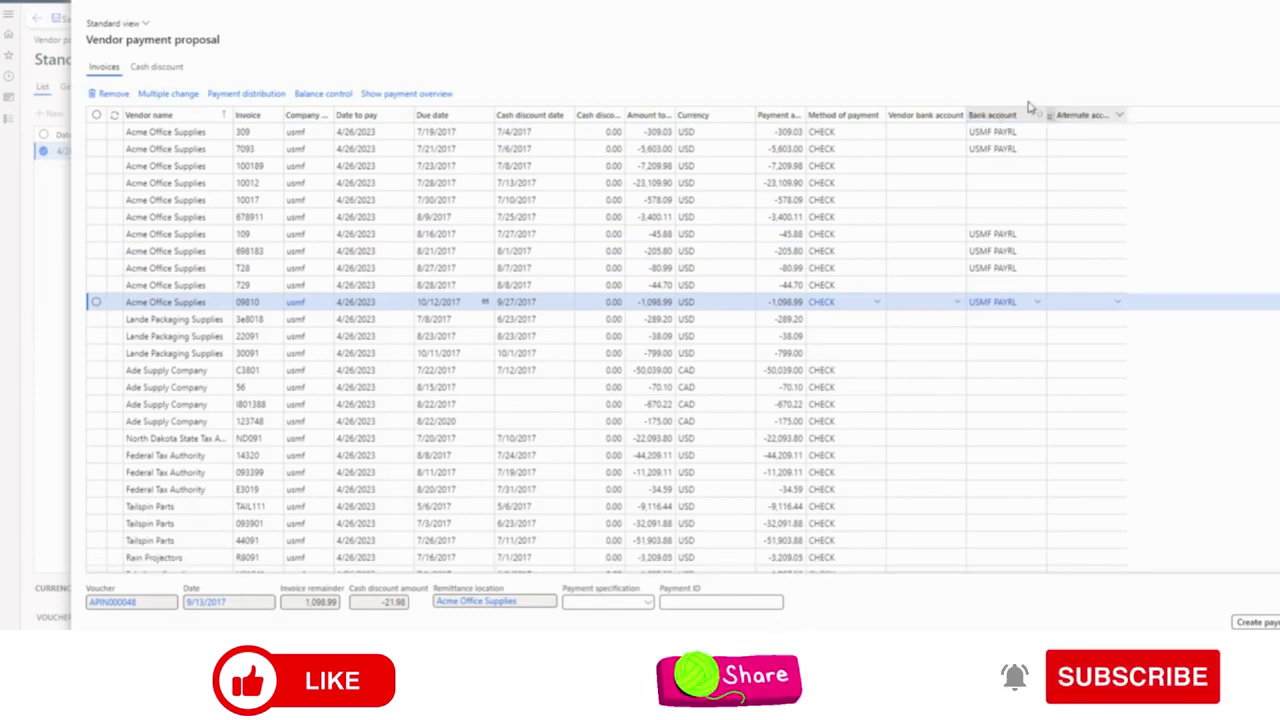
{"action": "left_click", "coordinate": [1039, 115]}
{"action": "left_click", "coordinate": [1030, 230]}
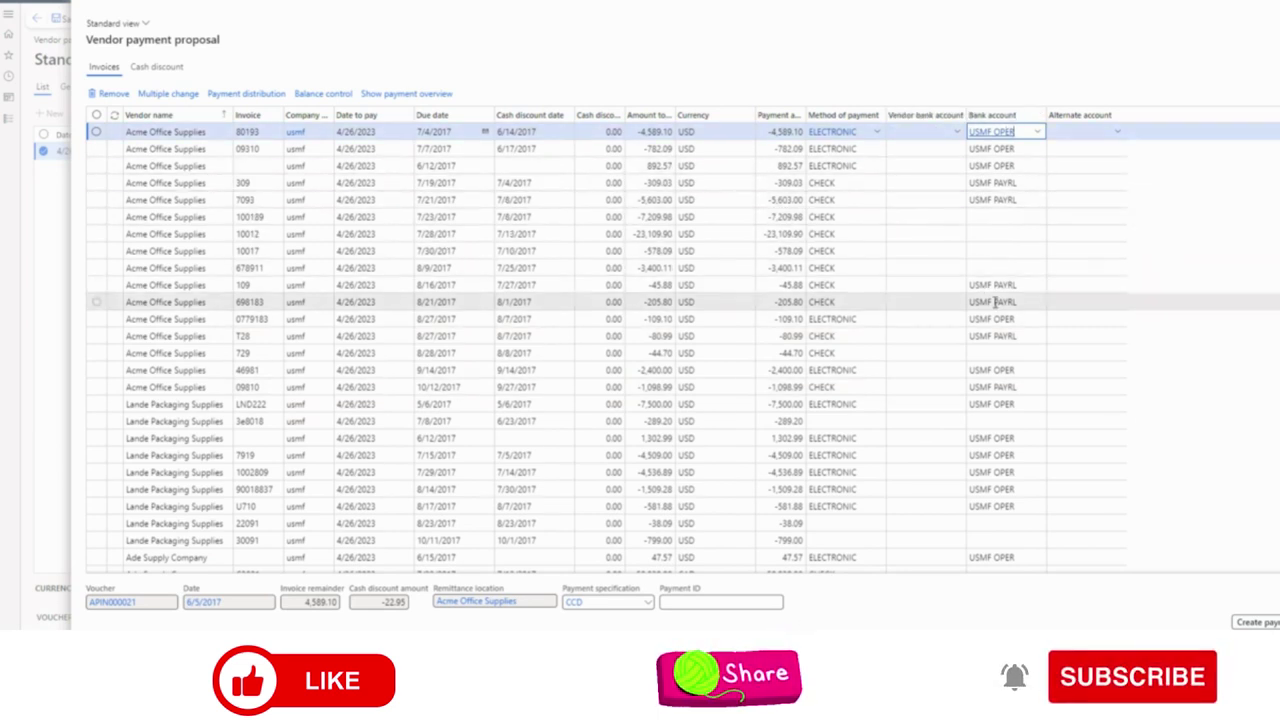
{"action": "mouse_move", "coordinate": [996, 301]}
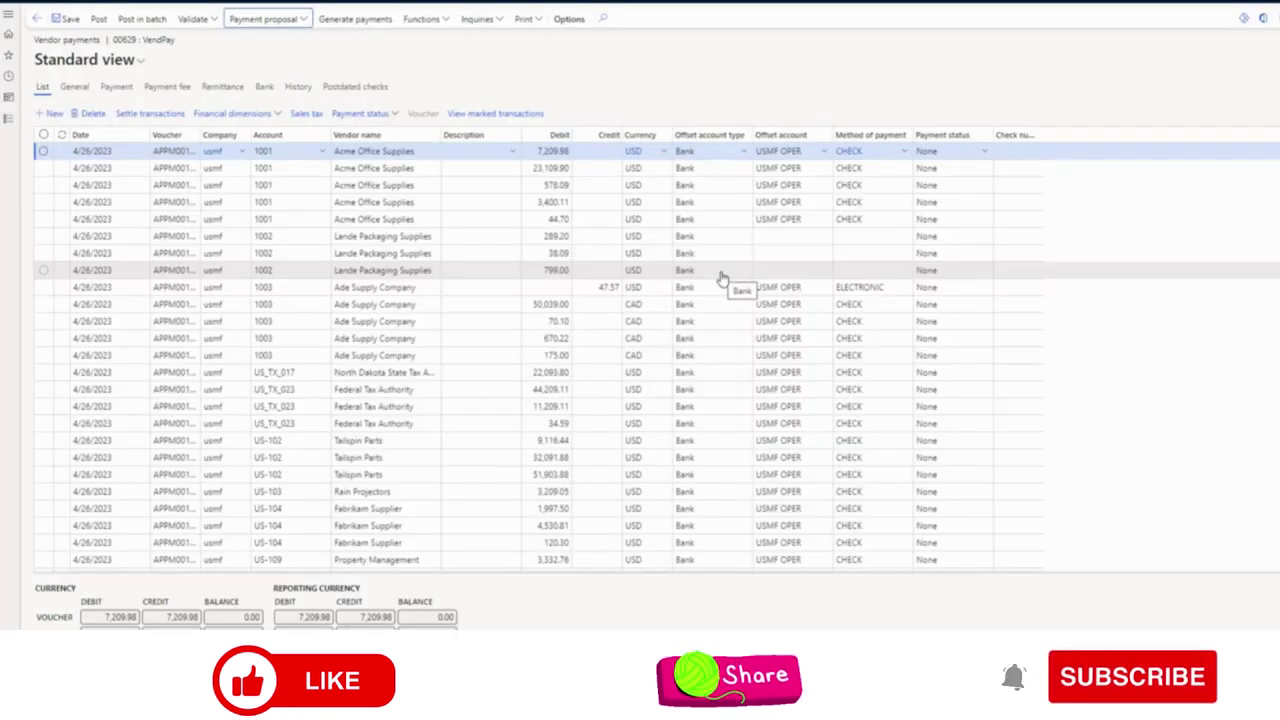
Examine the methods of payment and offset accounts on the journal's payment lines for Acme, Lande and Ade Supply Company.
{"action": "left_click", "coordinate": [879, 218]}
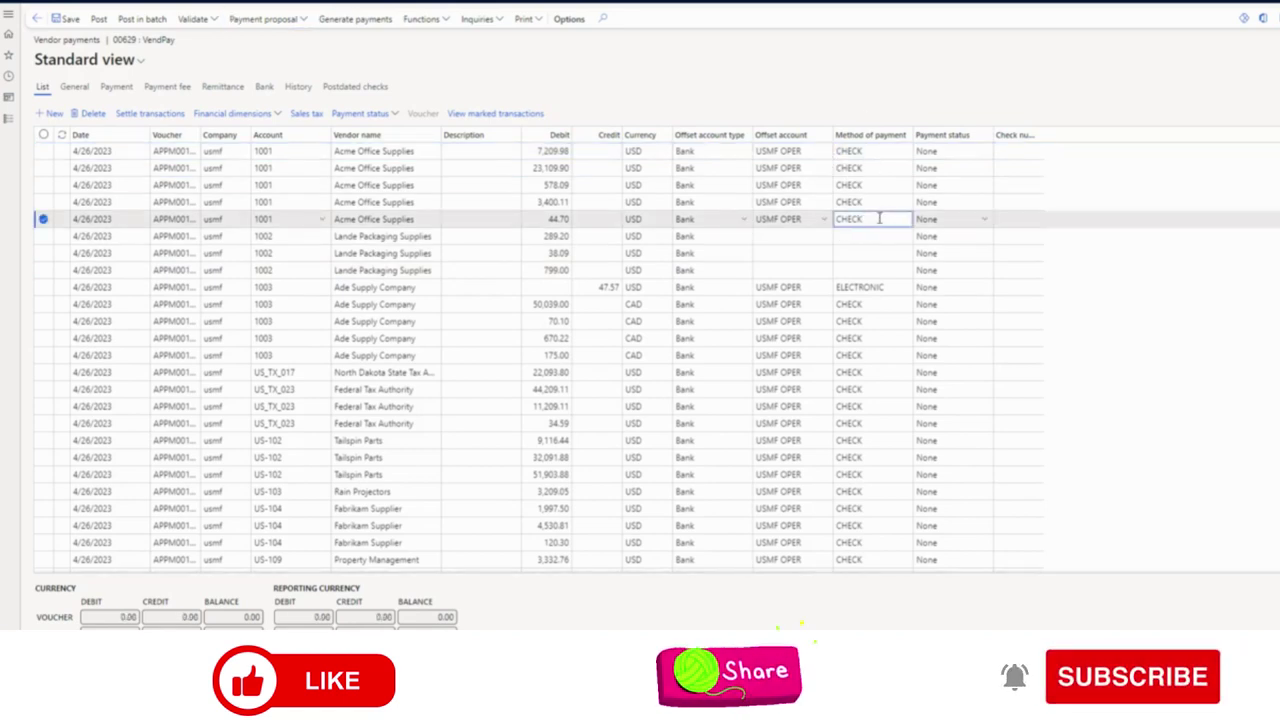
{"action": "left_click", "coordinate": [866, 219]}
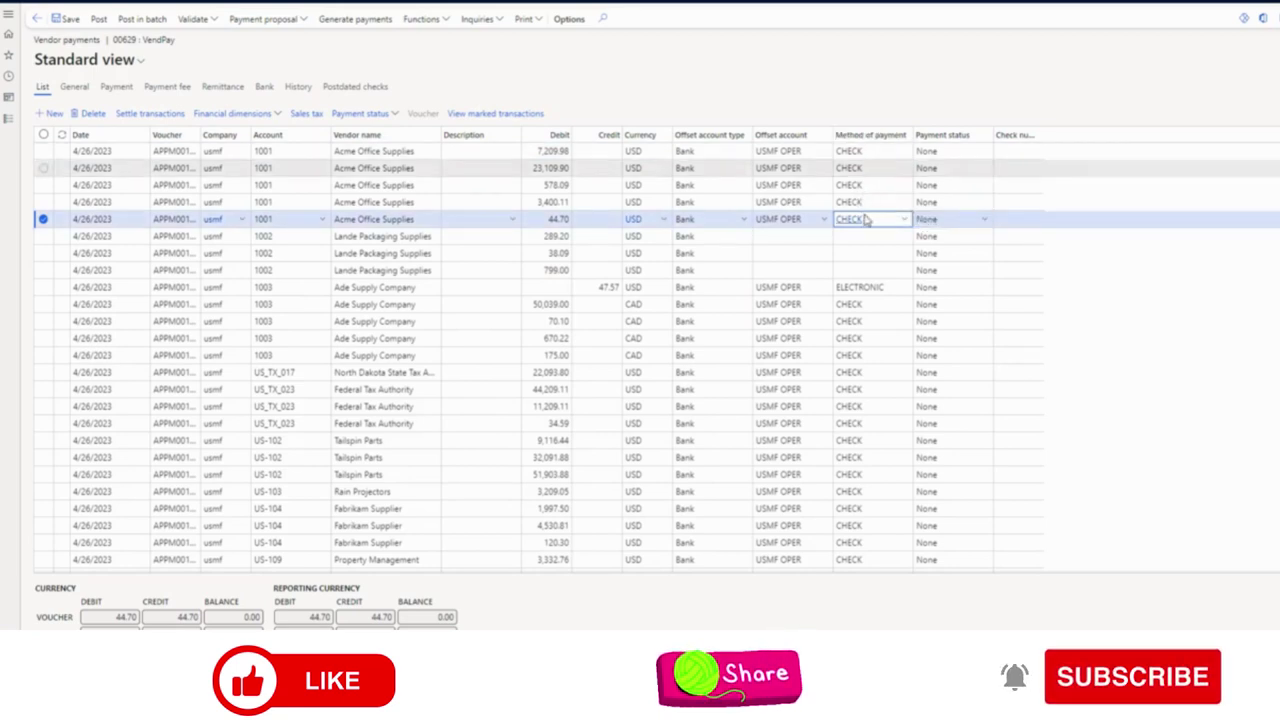
{"action": "left_click", "coordinate": [887, 286]}
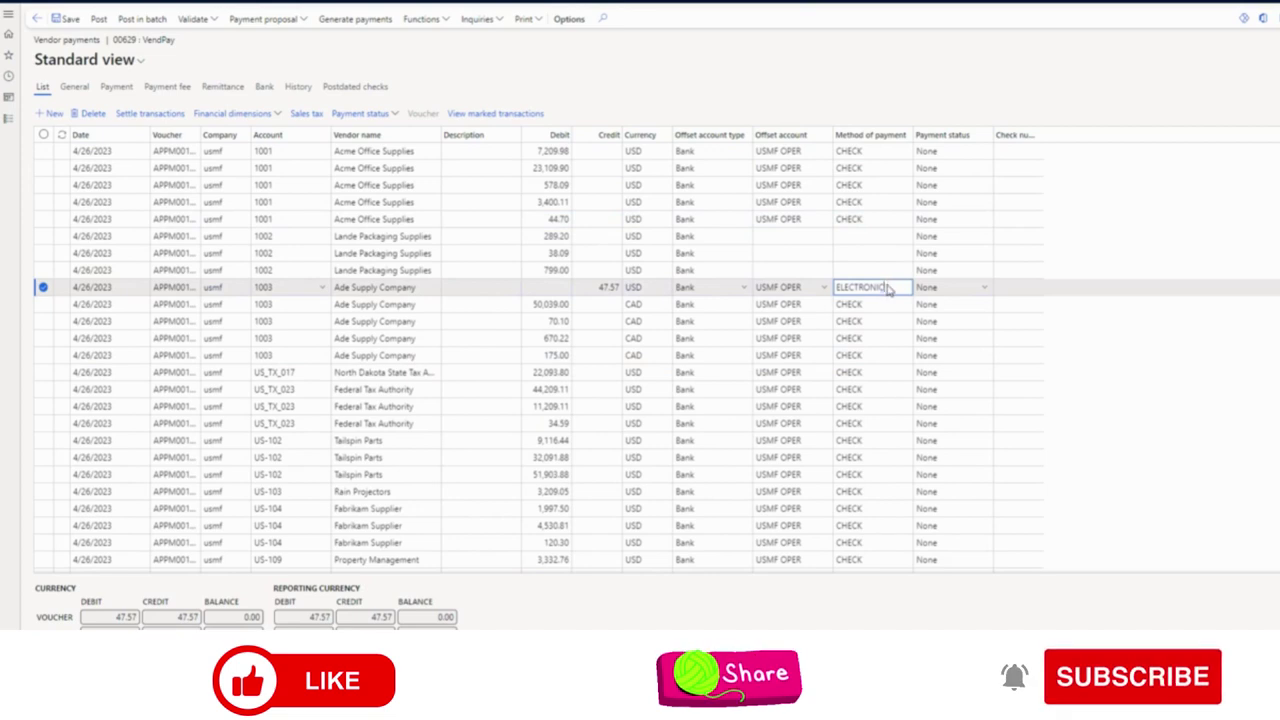
{"action": "left_click", "coordinate": [814, 272]}
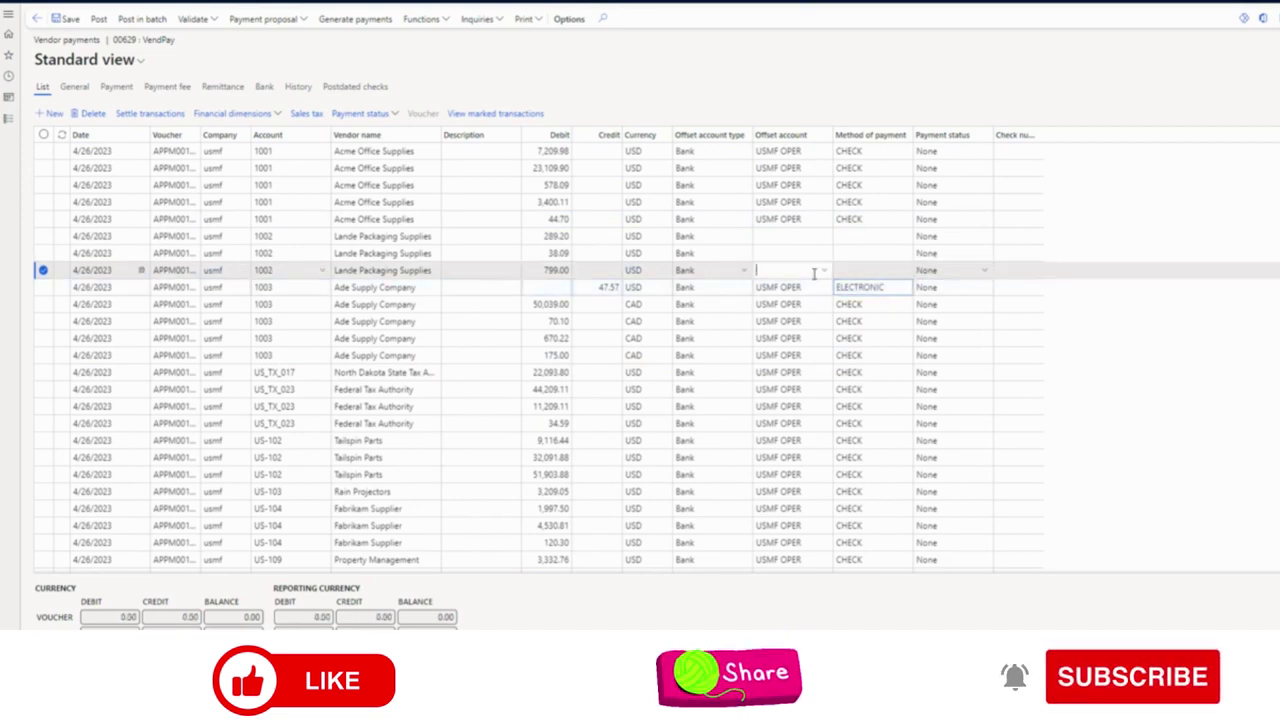
{"action": "left_click", "coordinate": [888, 289]}
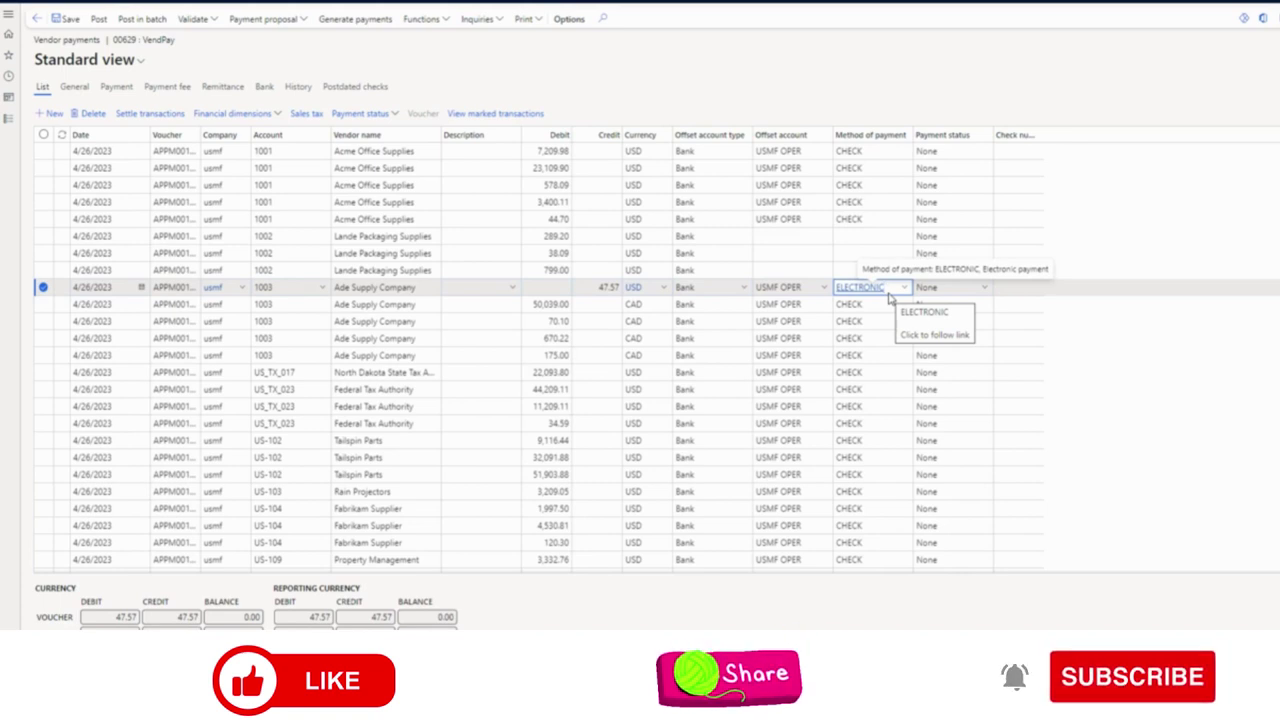
{"action": "left_click", "coordinate": [730, 293]}
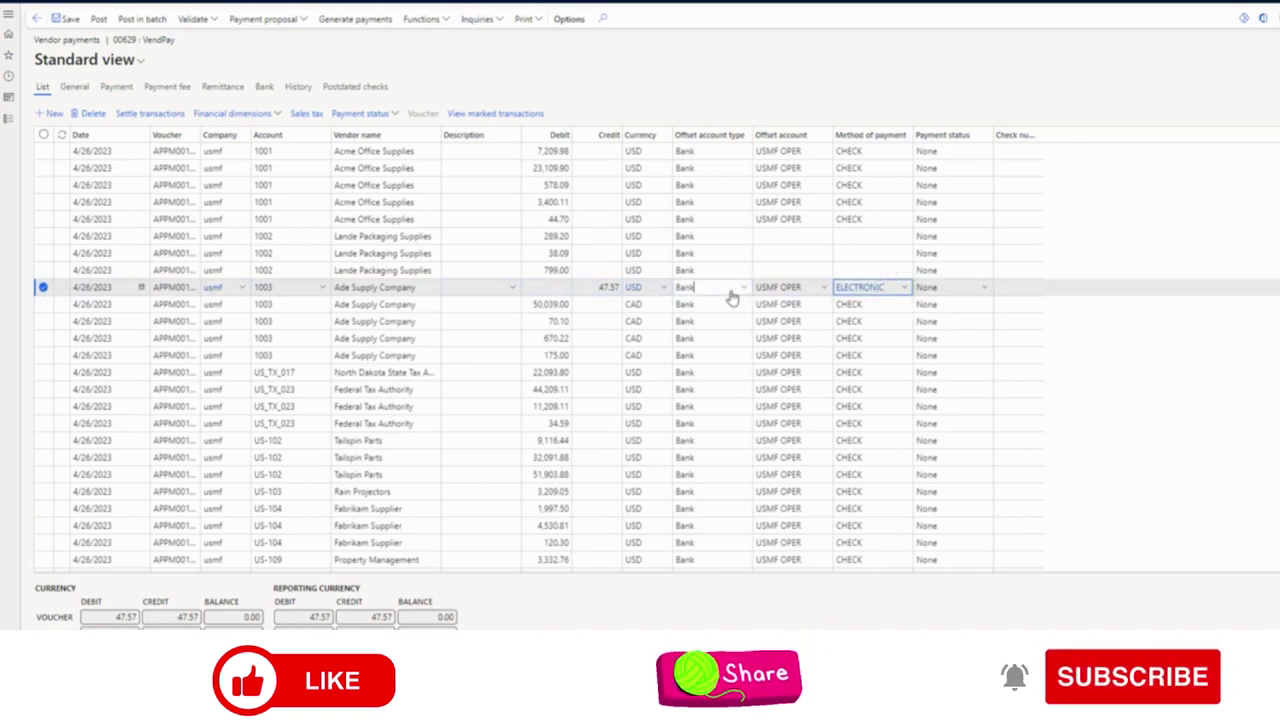
{"action": "left_click", "coordinate": [782, 287]}
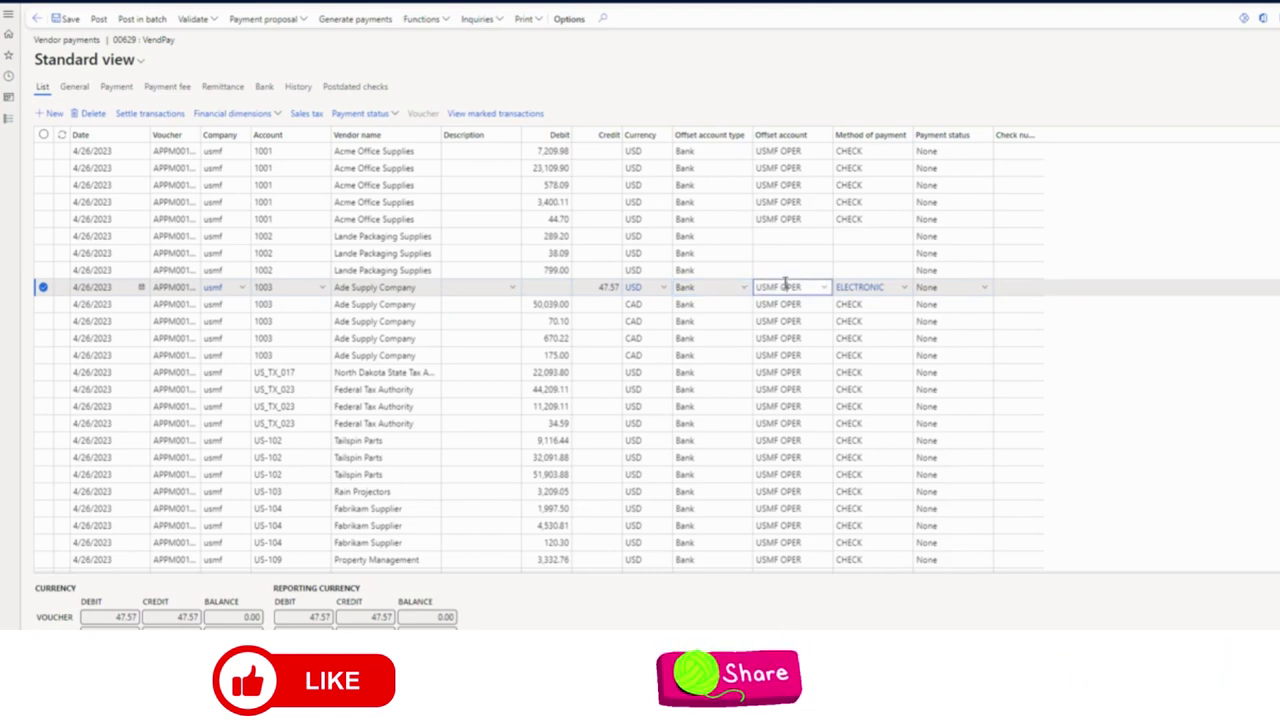
{"action": "mouse_move", "coordinate": [786, 284]}
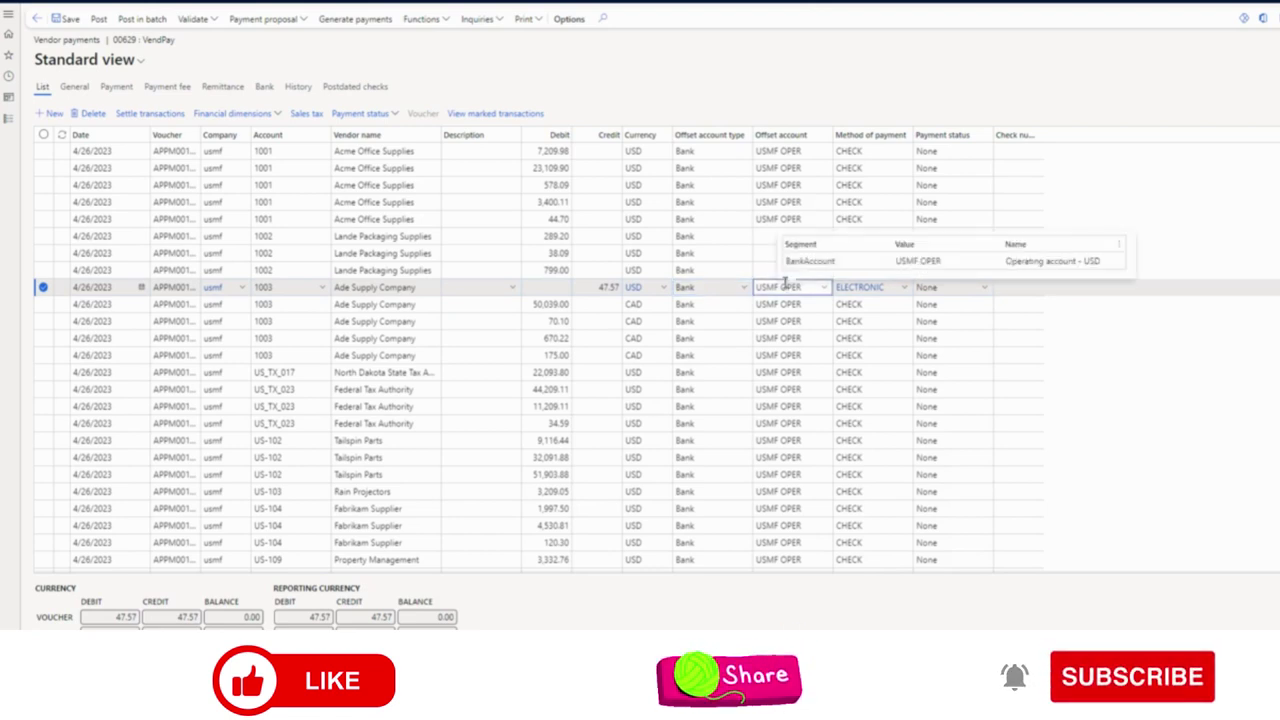